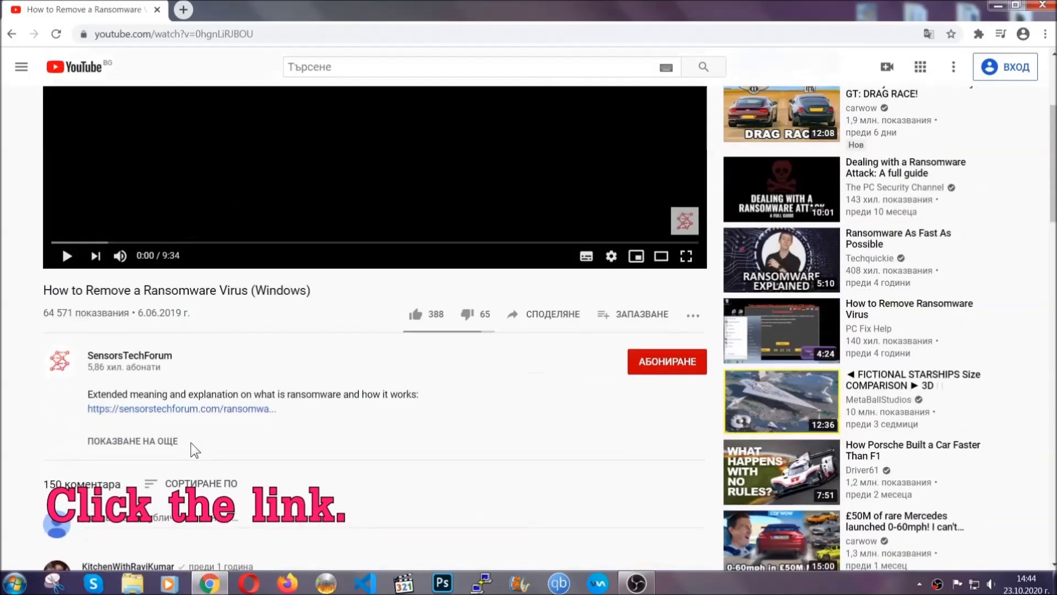
Step: Open the linked SensorsTechForum article and launch the downloaded SpyHunter-Installer.exe
click(209, 410)
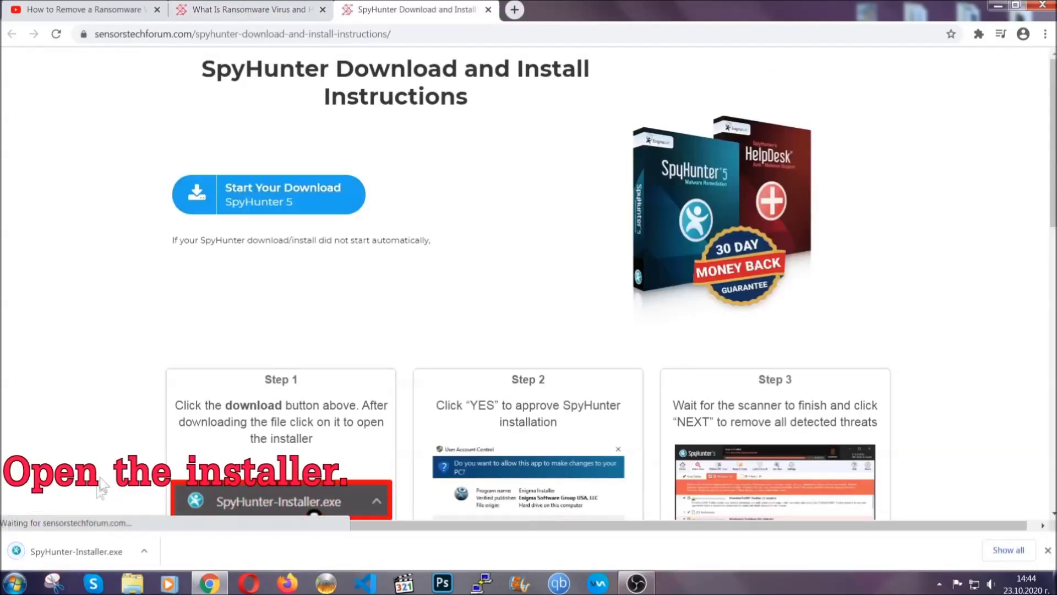
click(75, 549)
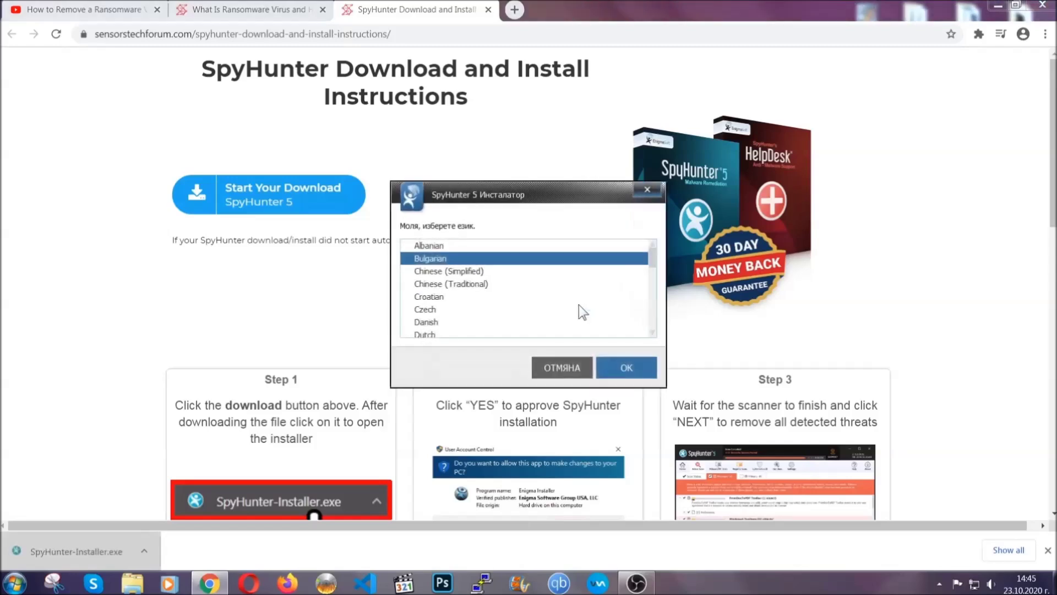
Step: Install SpyHunter 5 in English, accepting the EULA and Privacy Policy, and close the finished setup
scroll(545, 307, down, 2)
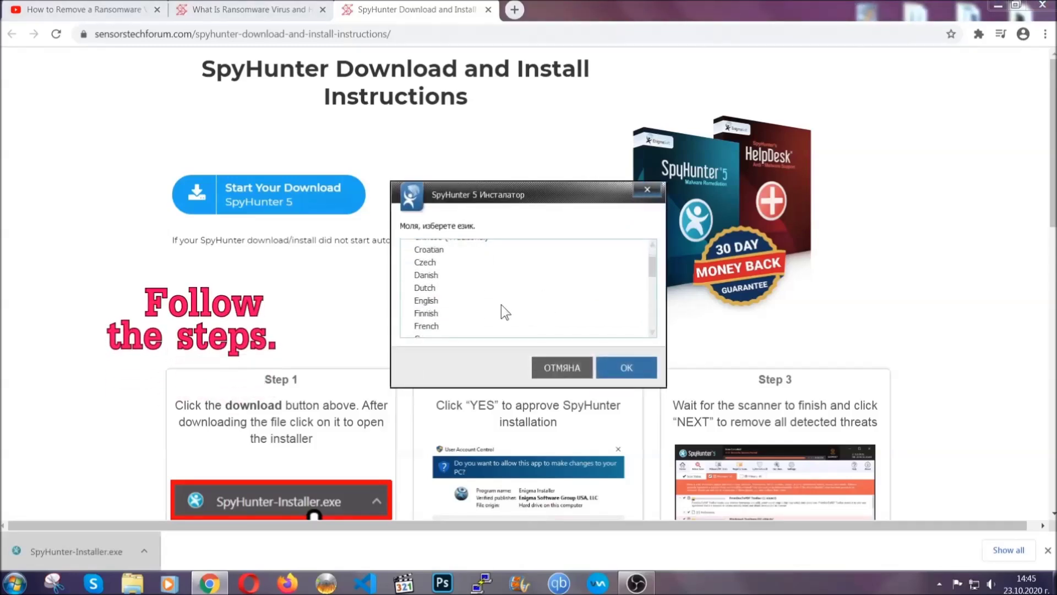
click(499, 301)
click(622, 368)
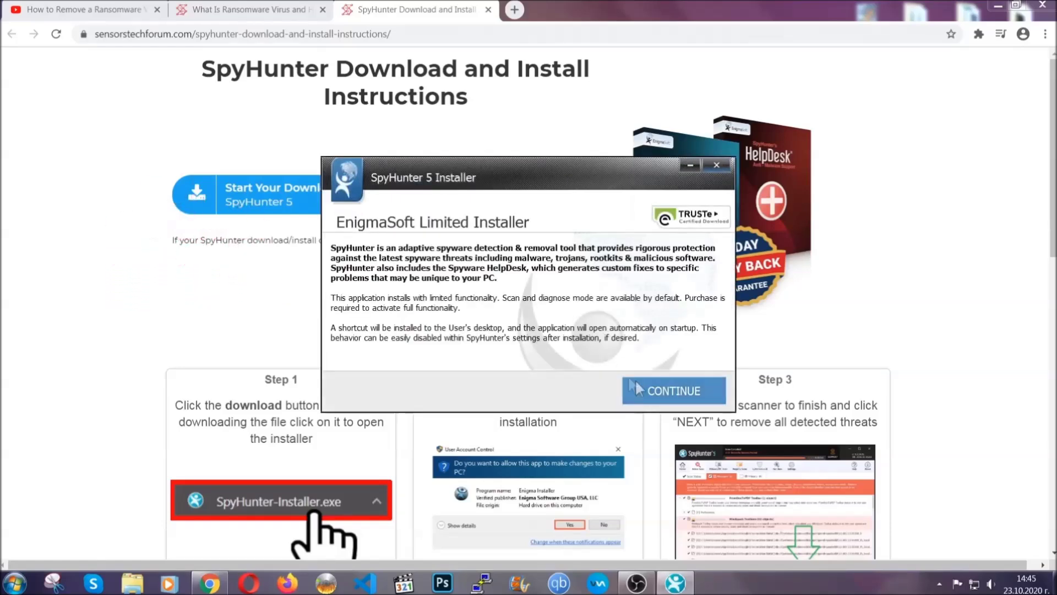
click(639, 381)
click(606, 358)
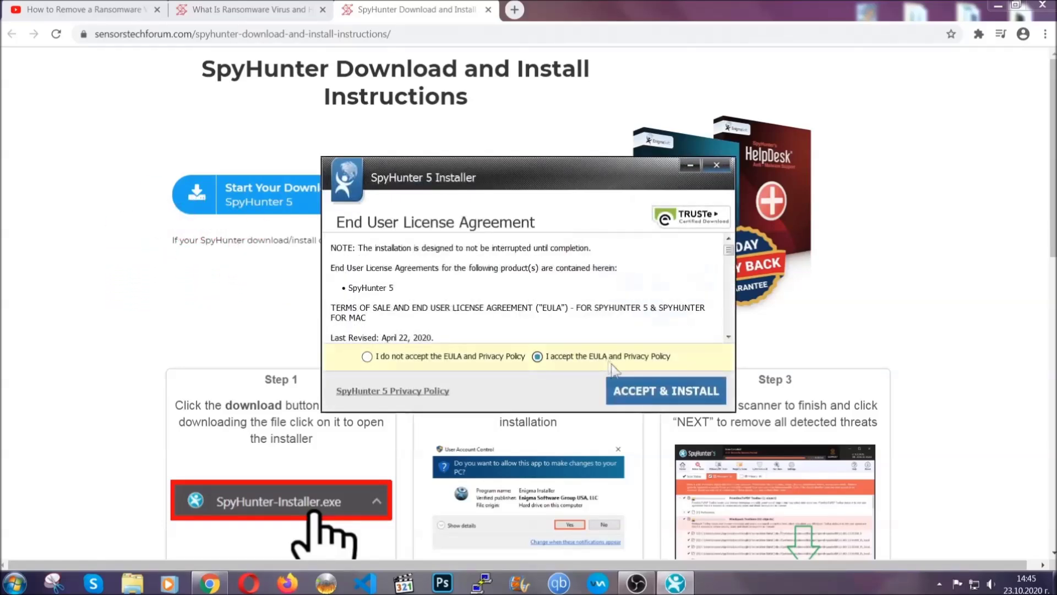
click(631, 391)
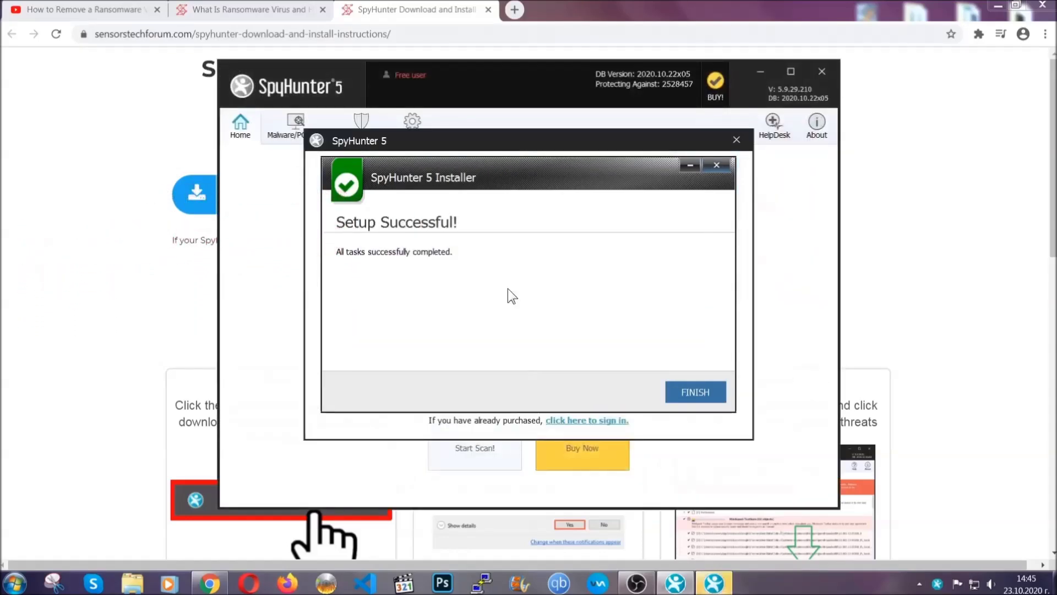
click(676, 394)
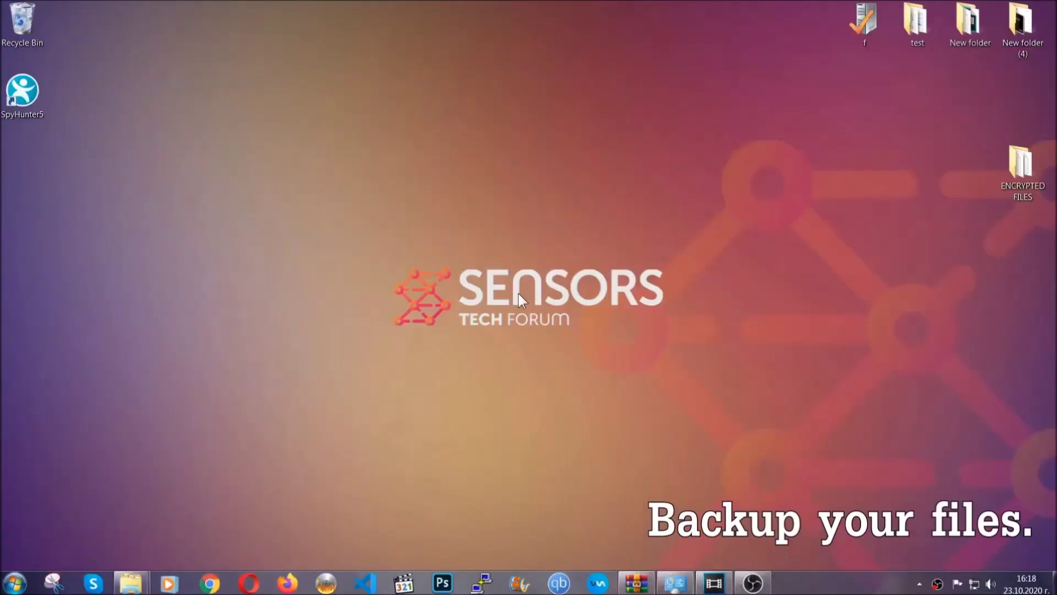
Step: Copy all six .efji files from the ENCRYPTED FILES folder
double_click(1015, 170)
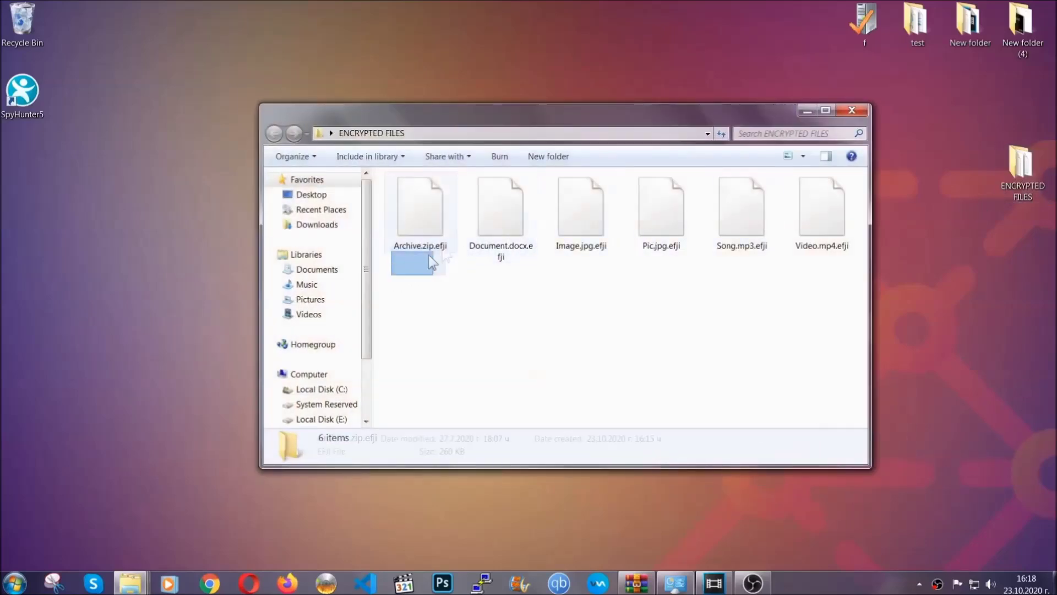
drag(429, 256, 827, 196)
right_click(827, 196)
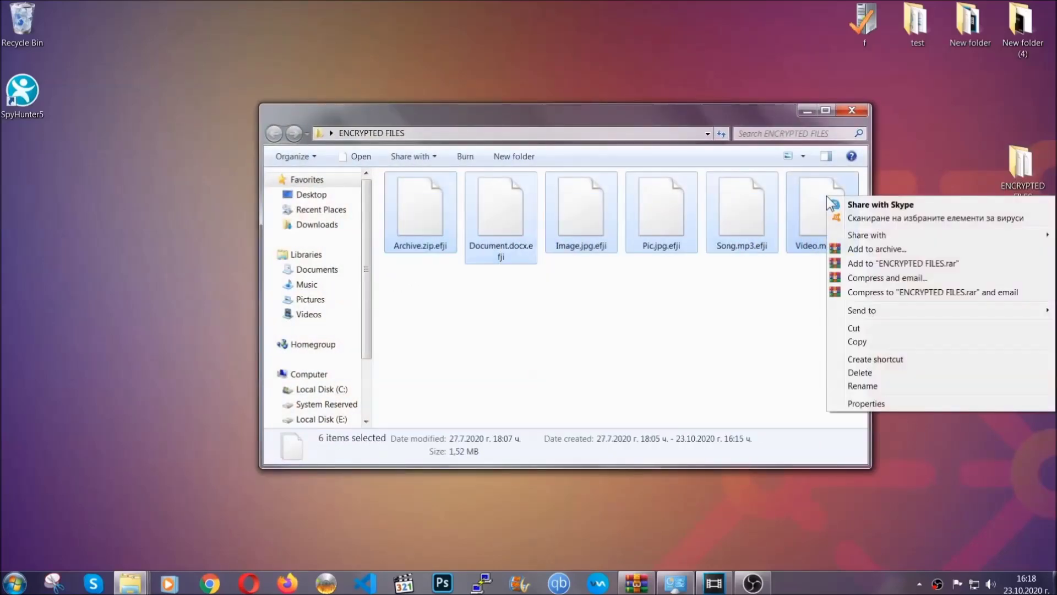
click(856, 343)
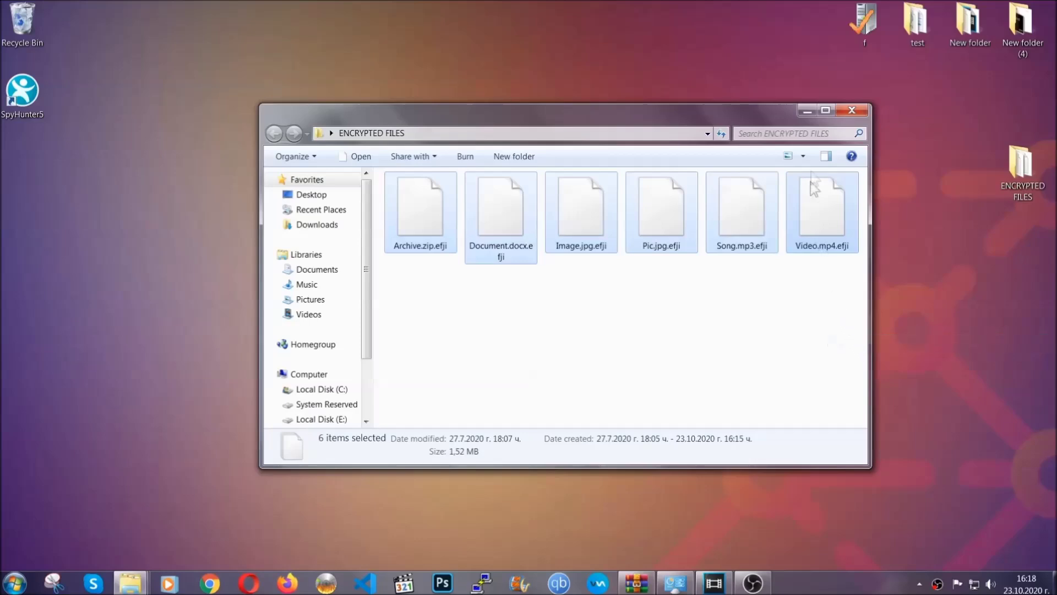
click(808, 112)
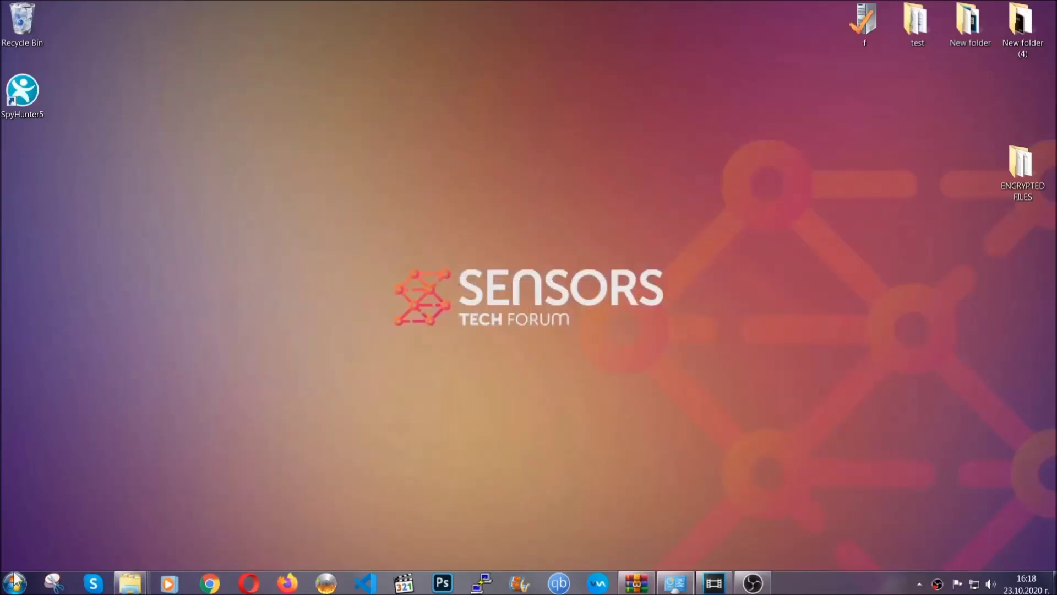
Step: Paste the six copied files onto FLASH DRIVE (H:) and close the drive window
click(14, 582)
click(200, 414)
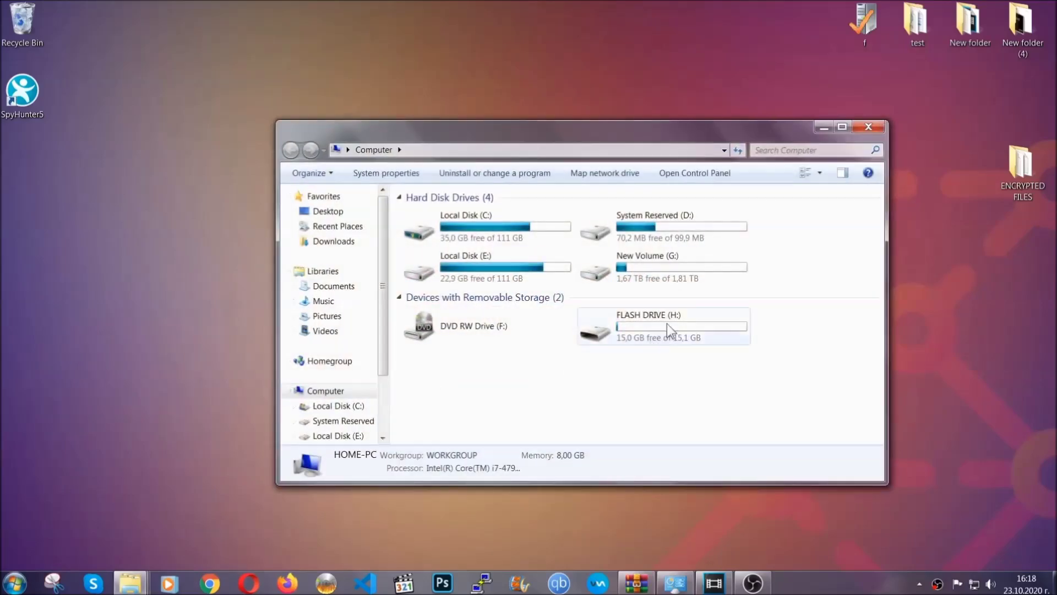
double_click(667, 323)
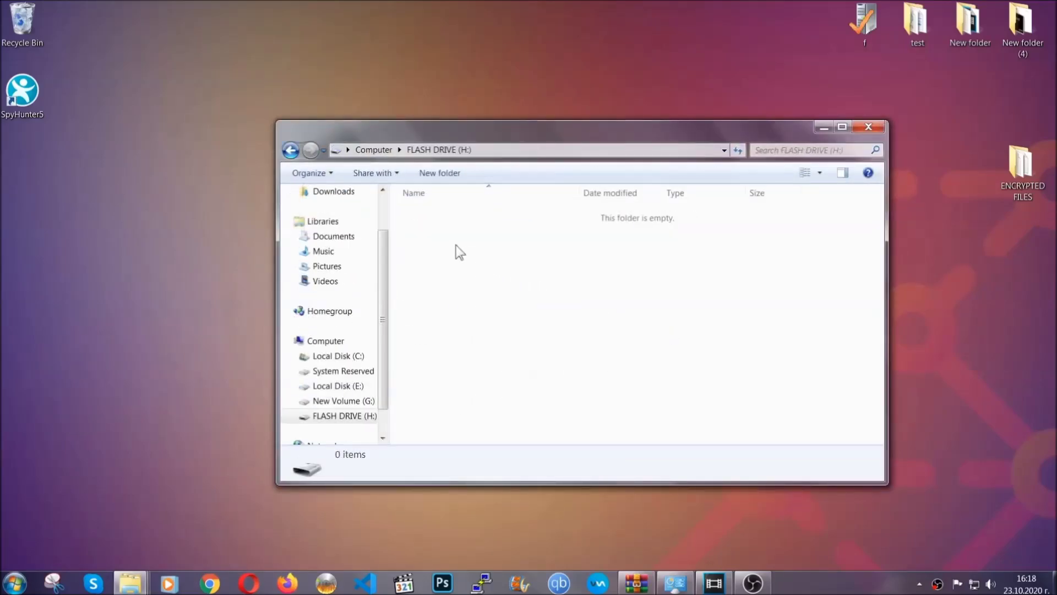
right_click(456, 253)
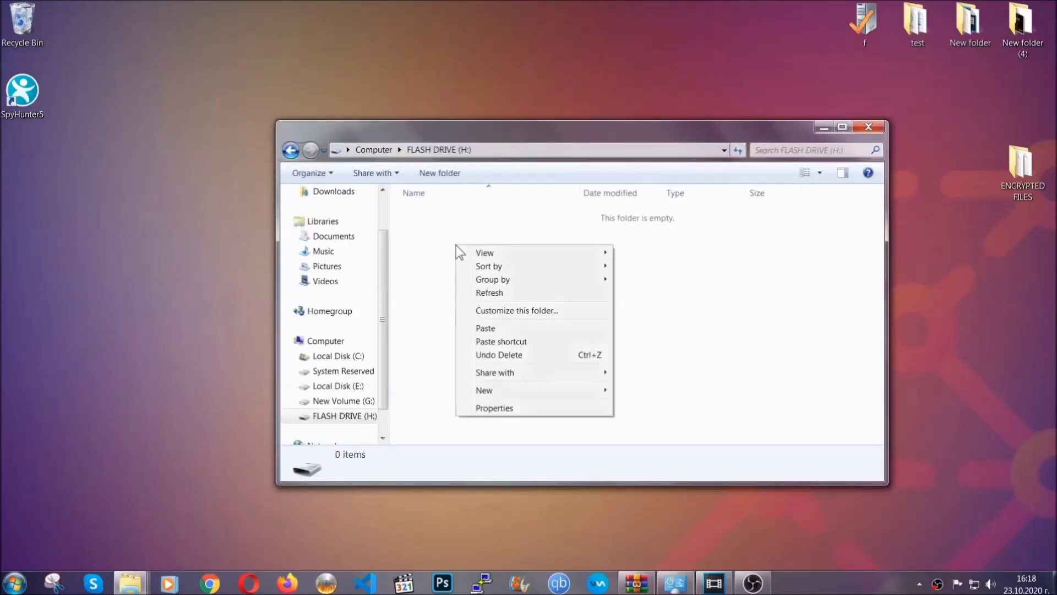
click(482, 328)
click(482, 330)
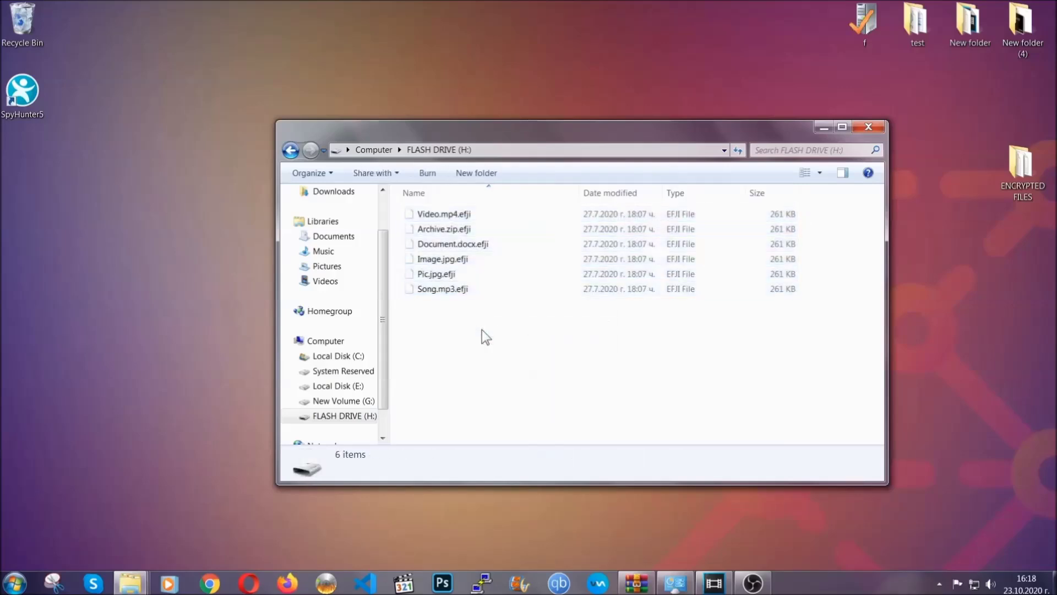
click(869, 128)
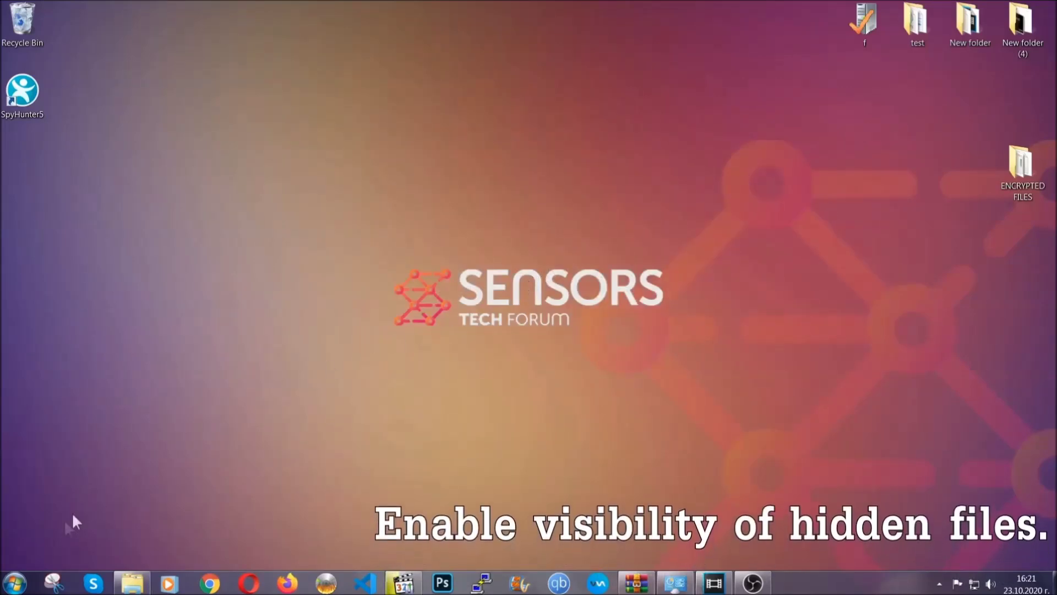
Step: Find 'show hidden files and folders' in Start and set Folder Options to show hidden files, folders and drives
click(14, 583)
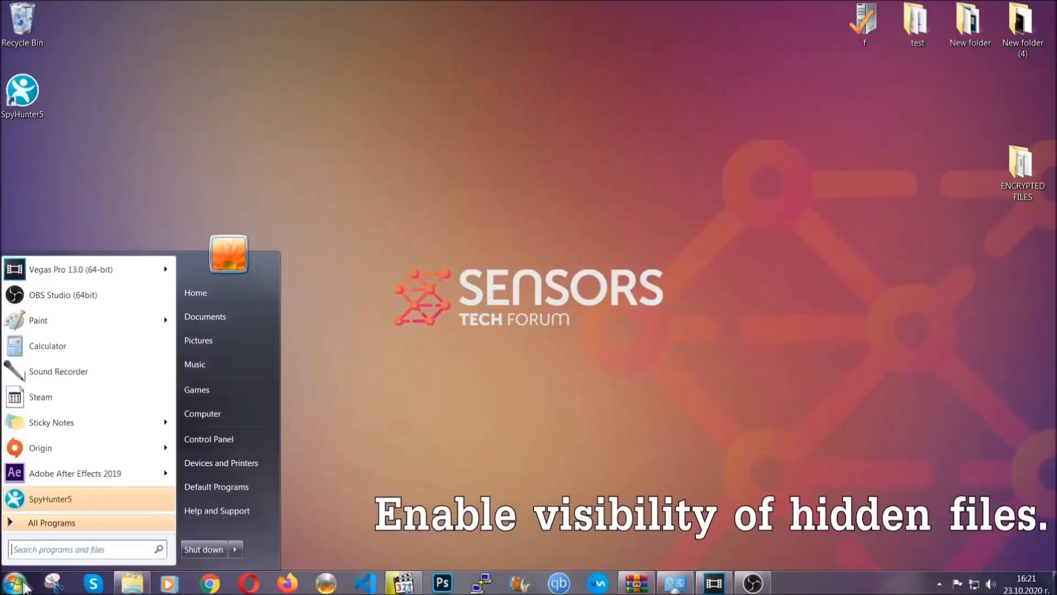
click(45, 540)
text(showh)
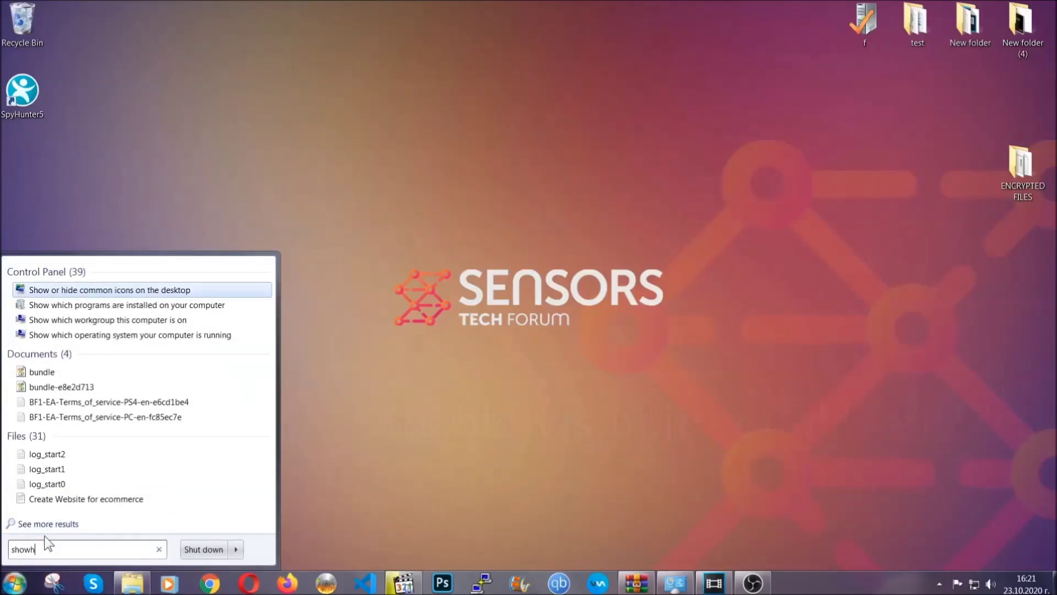
key(BackSpace)
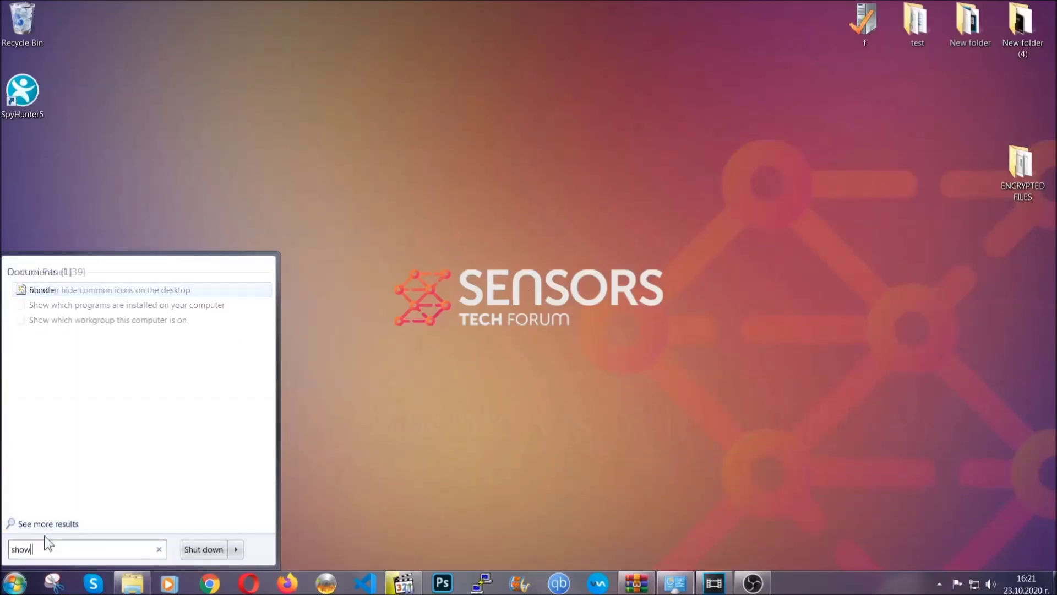
text(hidden files and folders)
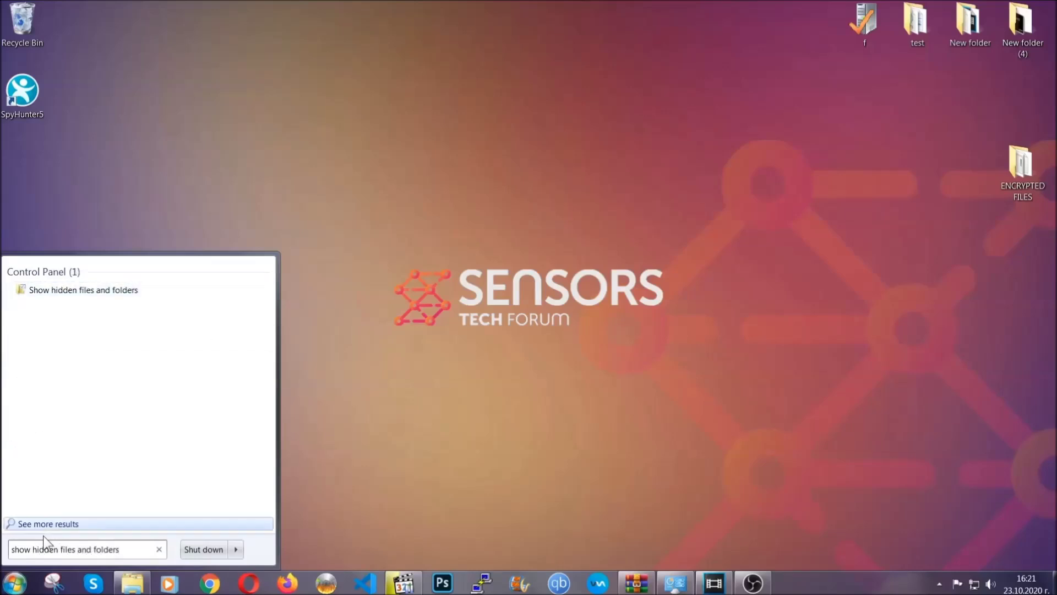
click(124, 292)
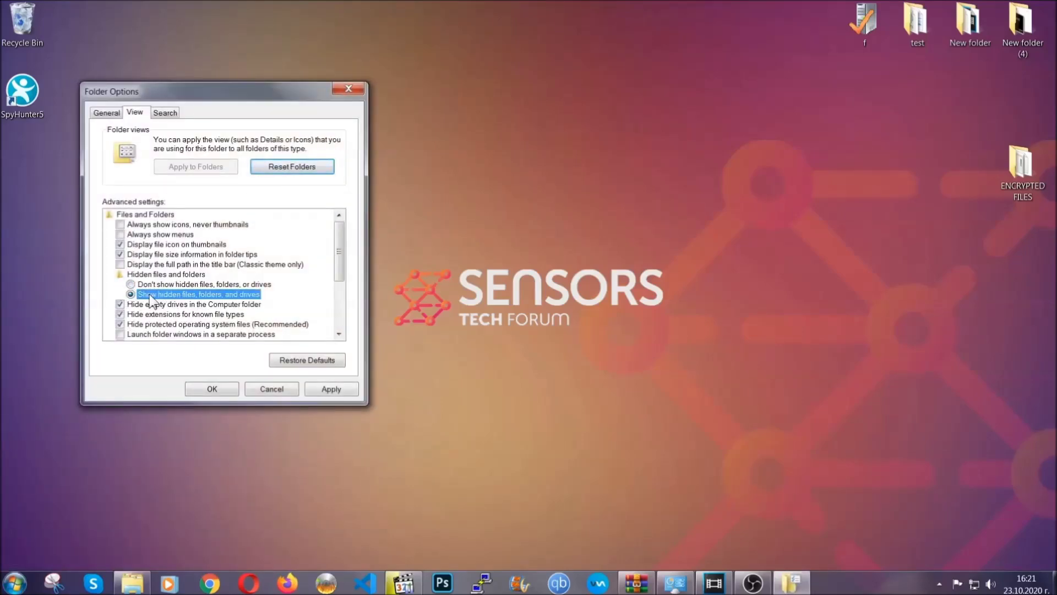
click(331, 389)
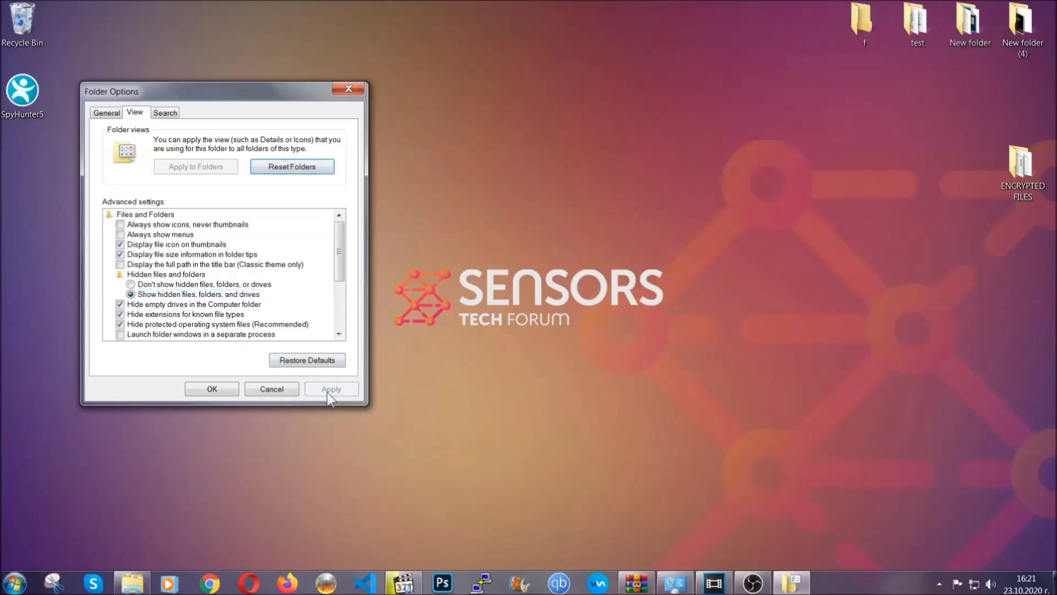
click(211, 389)
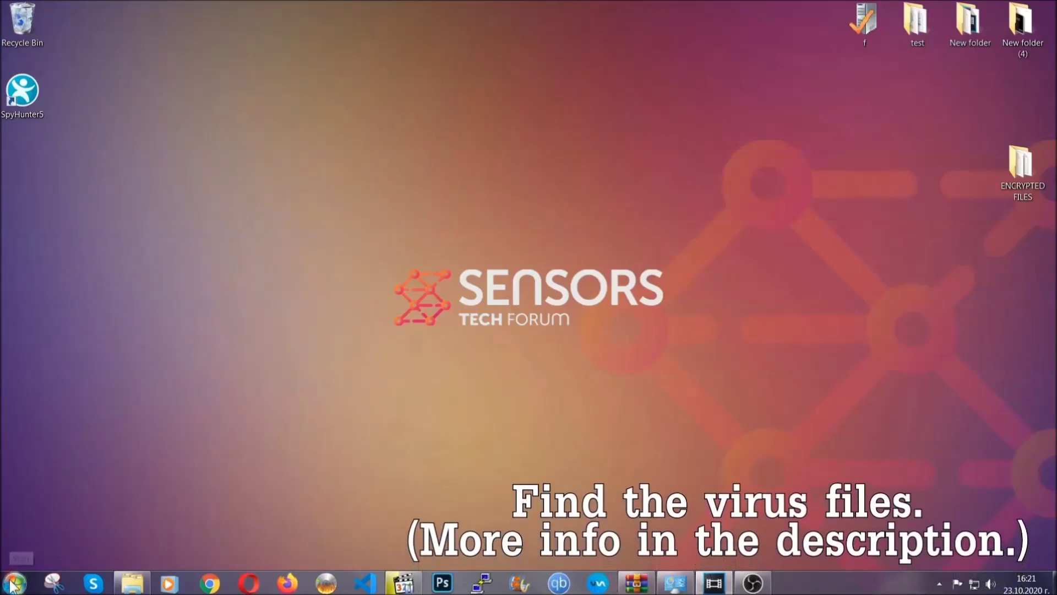
Step: Search the whole computer for 'fileextension:exe Example Vir' from the Computer window
key(super)
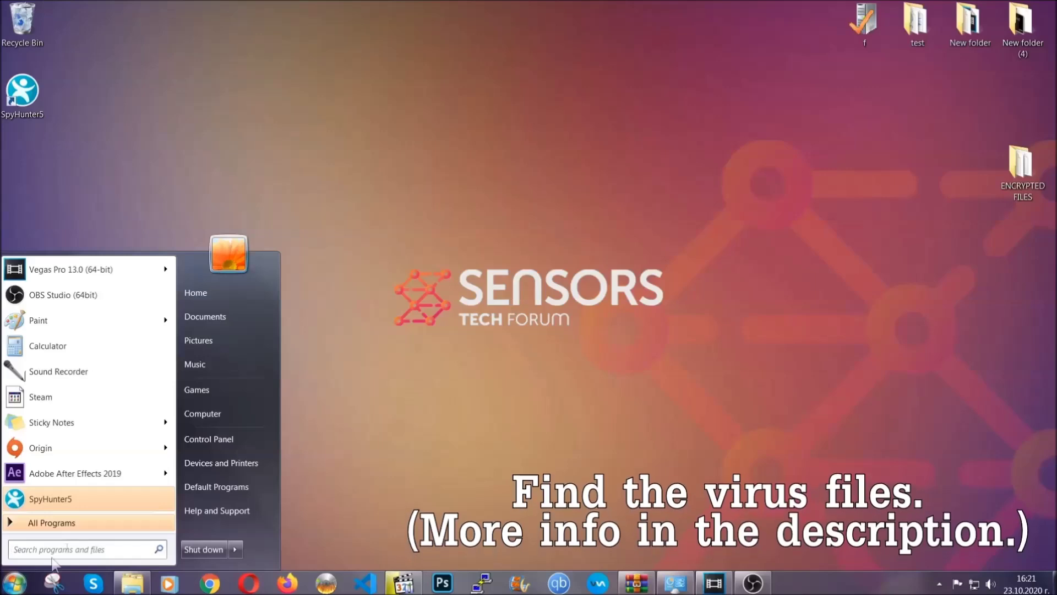
click(217, 412)
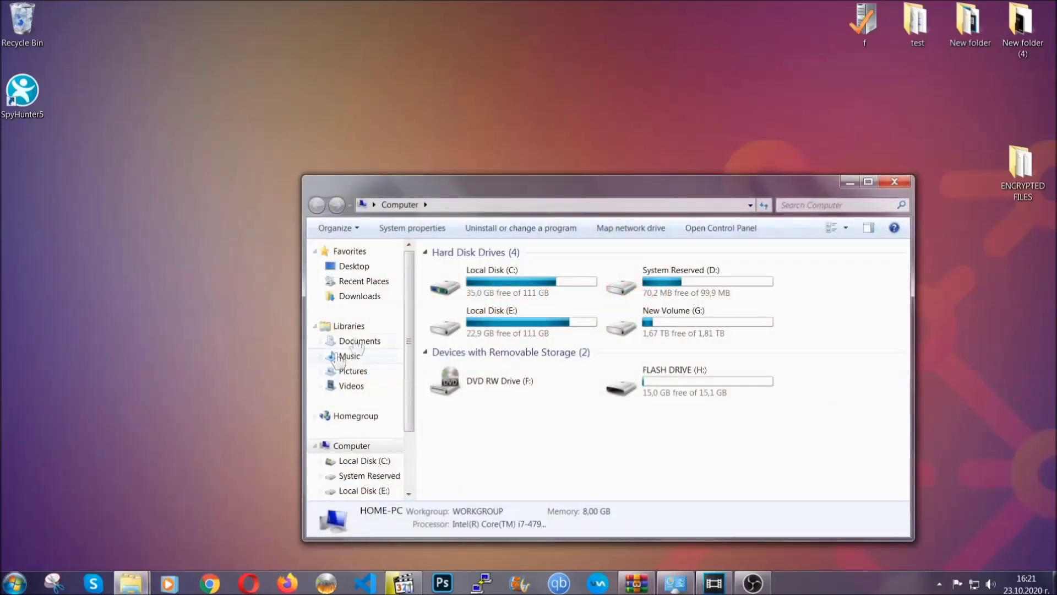
drag(574, 194, 505, 147)
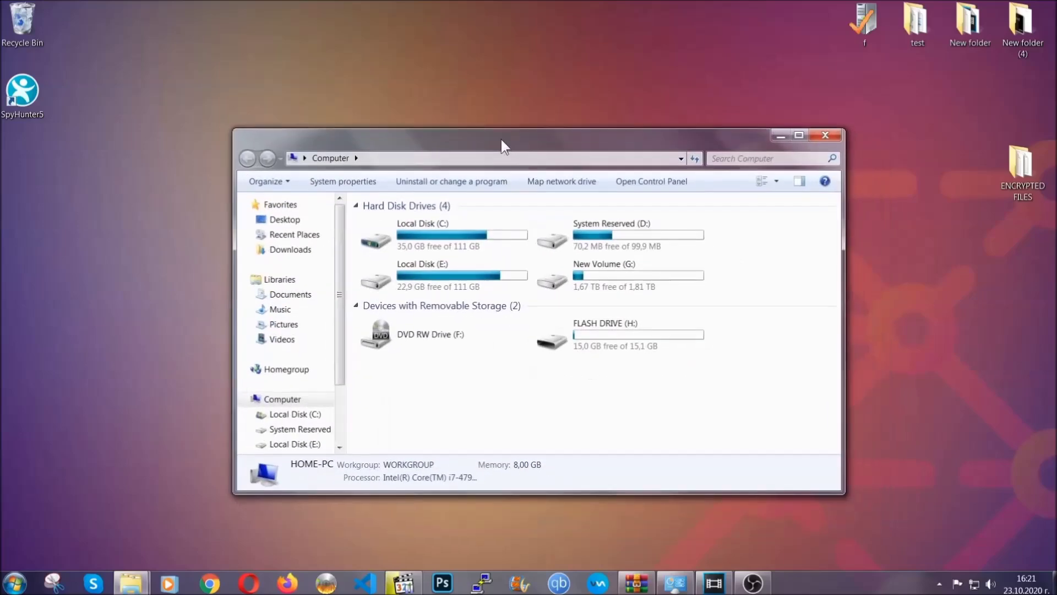
click(718, 158)
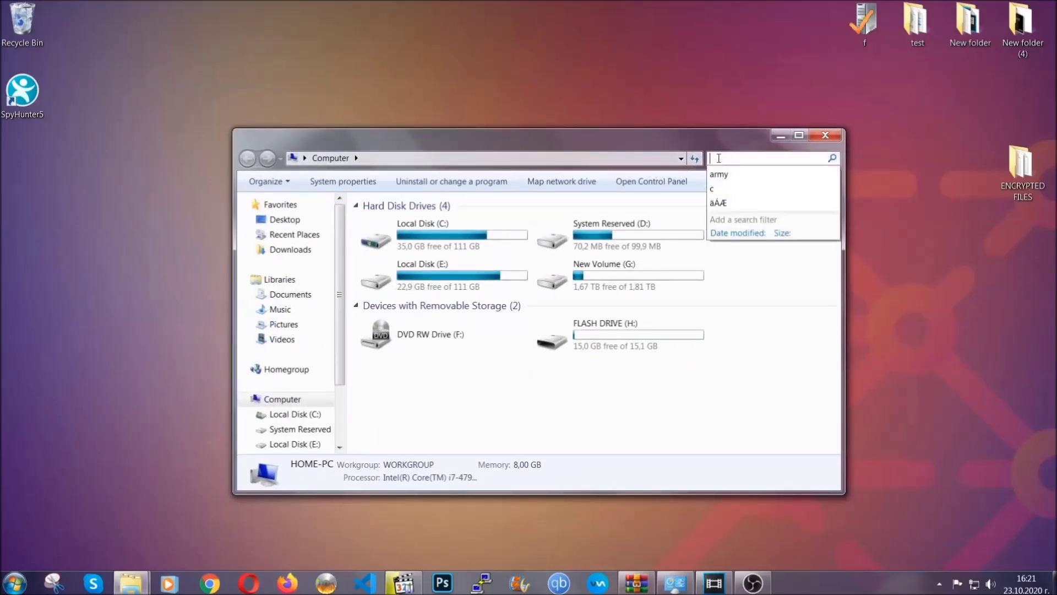
text(file)
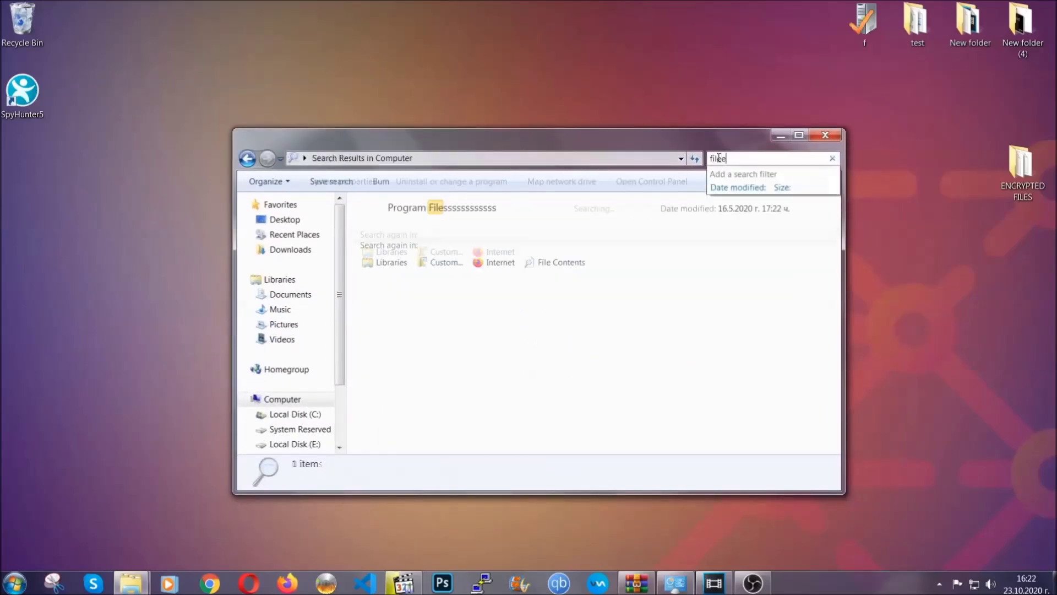
text(extension:exe )
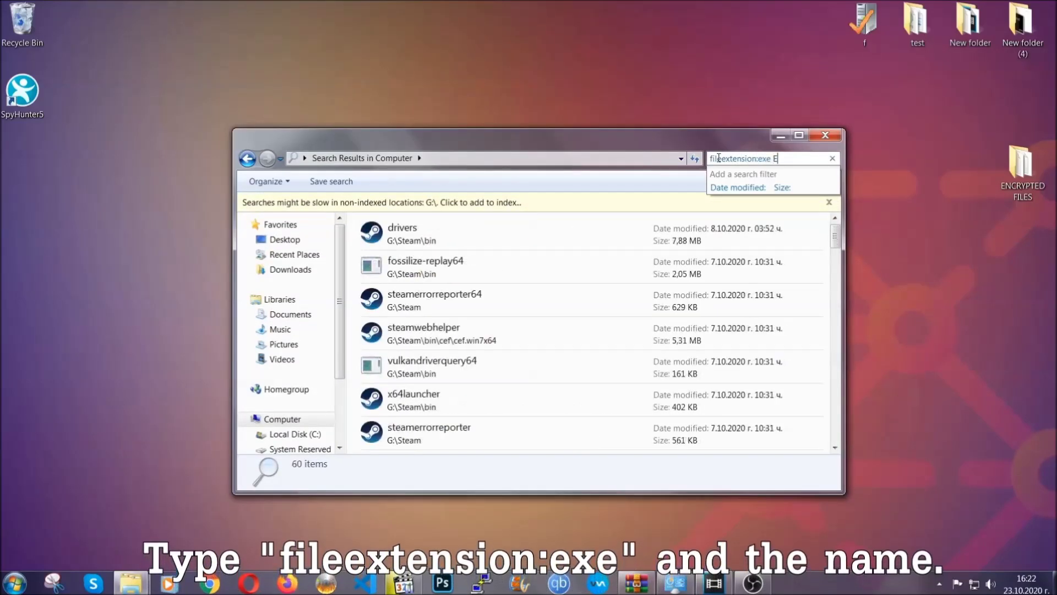
text(Example Virus Name)
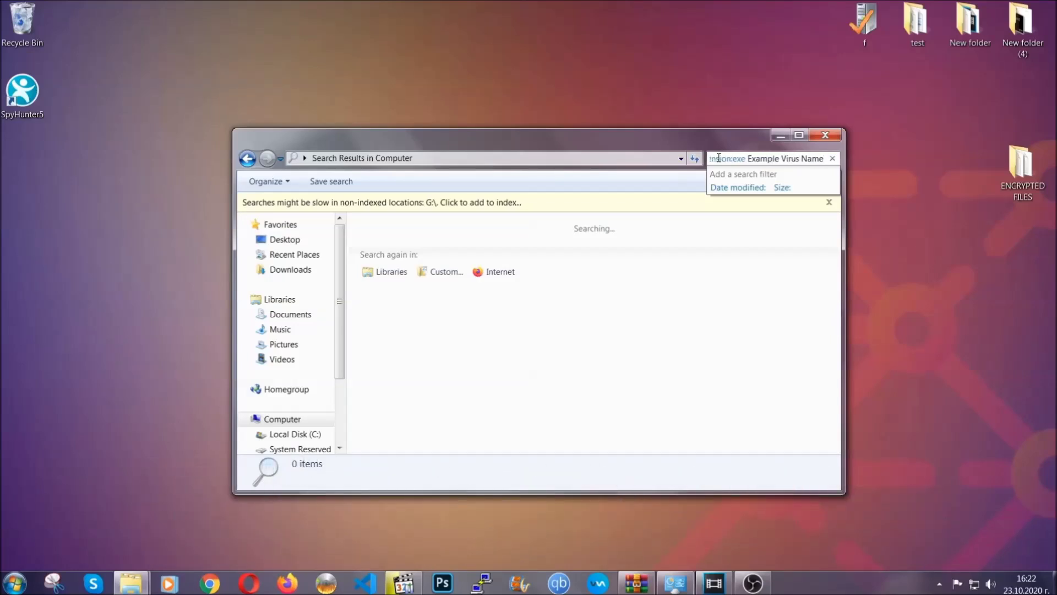
key(Return)
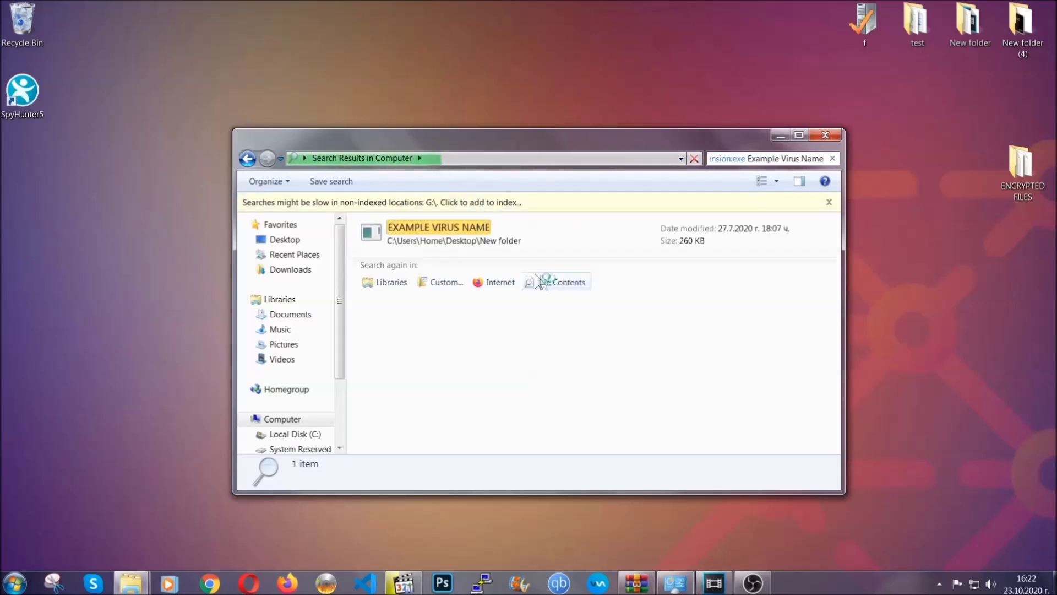
Step: Delete the EXAMPLE VIRUS NAME result to the Recycle Bin and close the search window
click(462, 225)
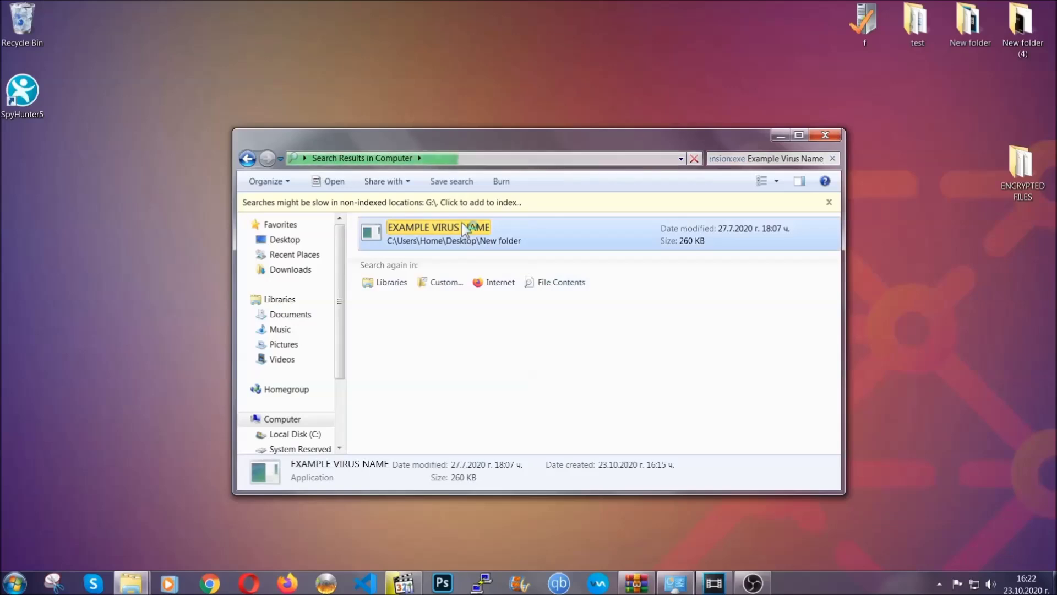
right_click(464, 231)
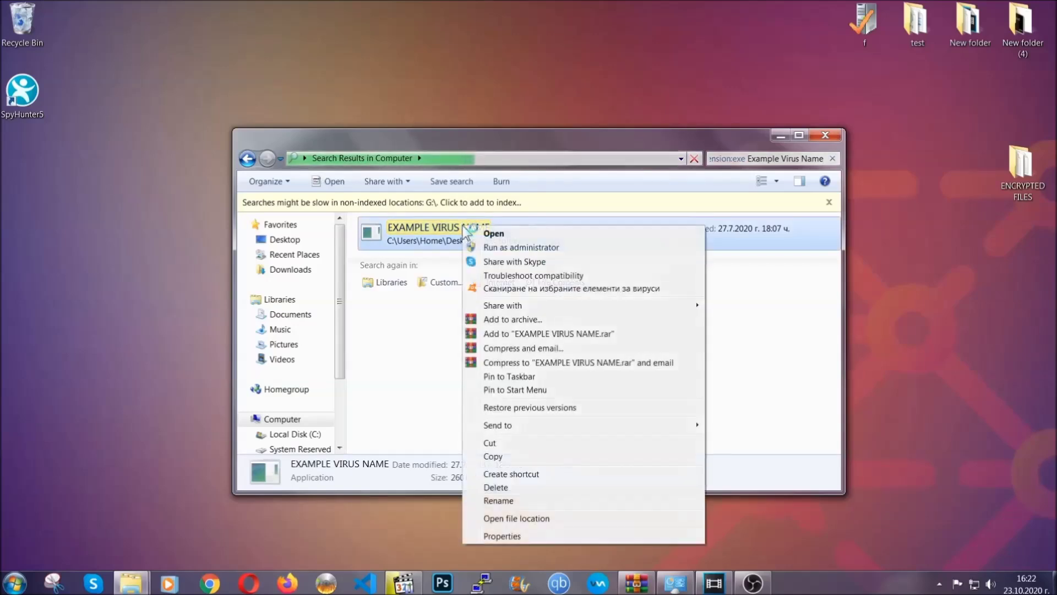
click(510, 488)
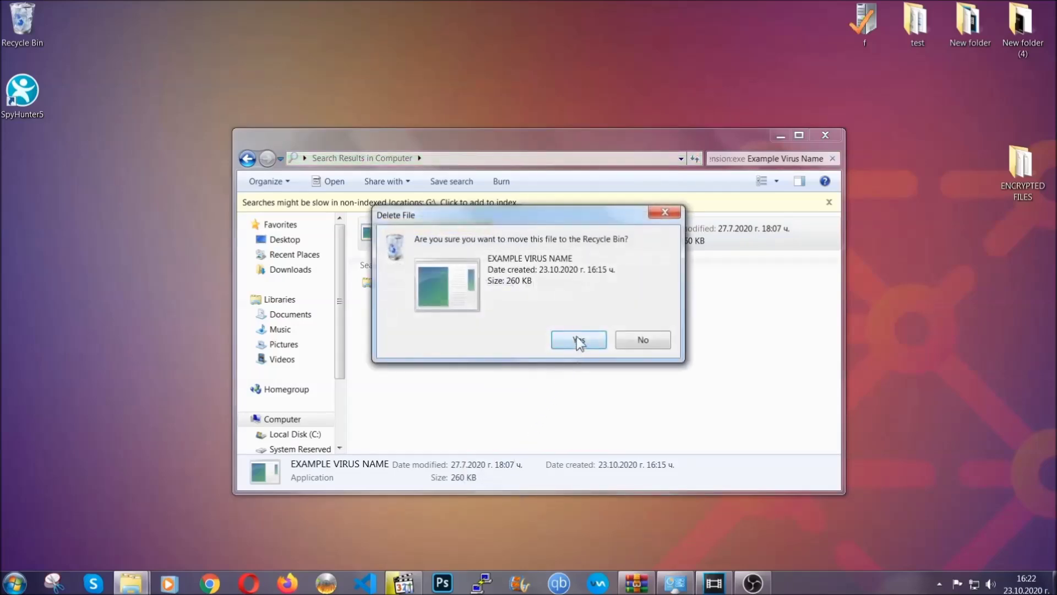
click(578, 341)
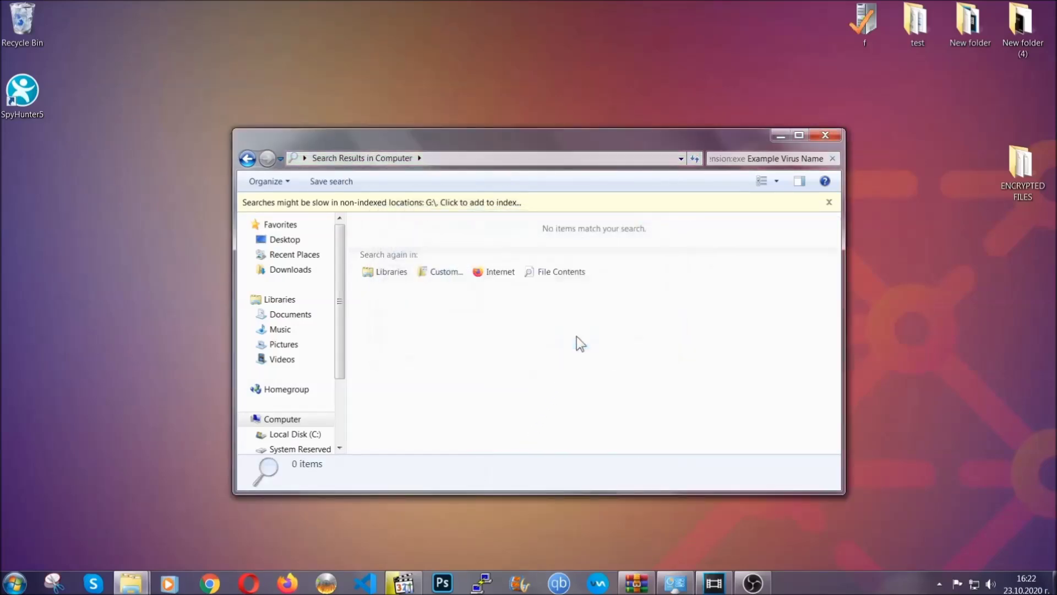
click(826, 134)
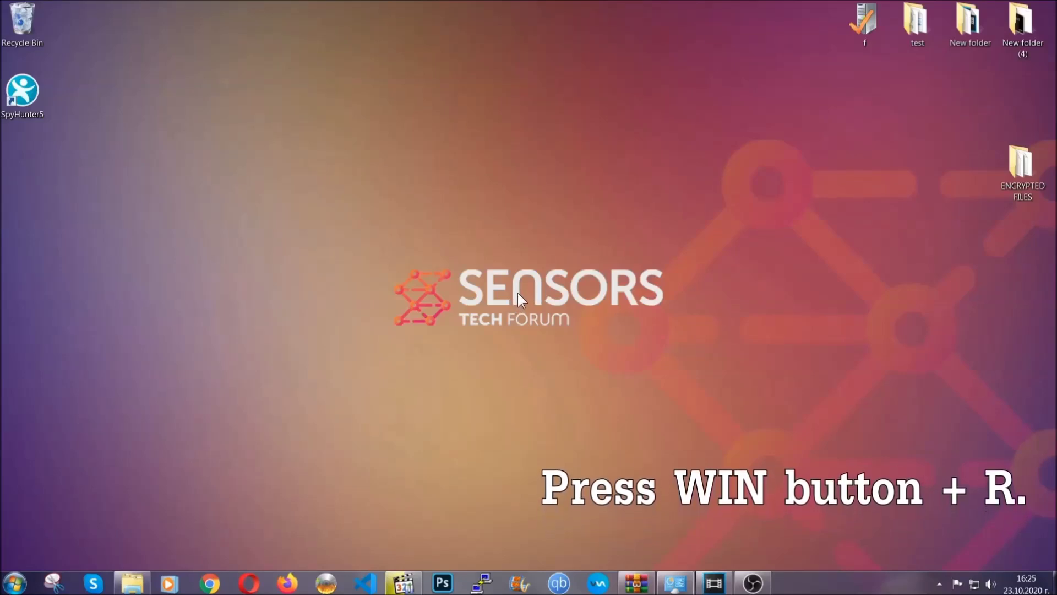
key(super+r)
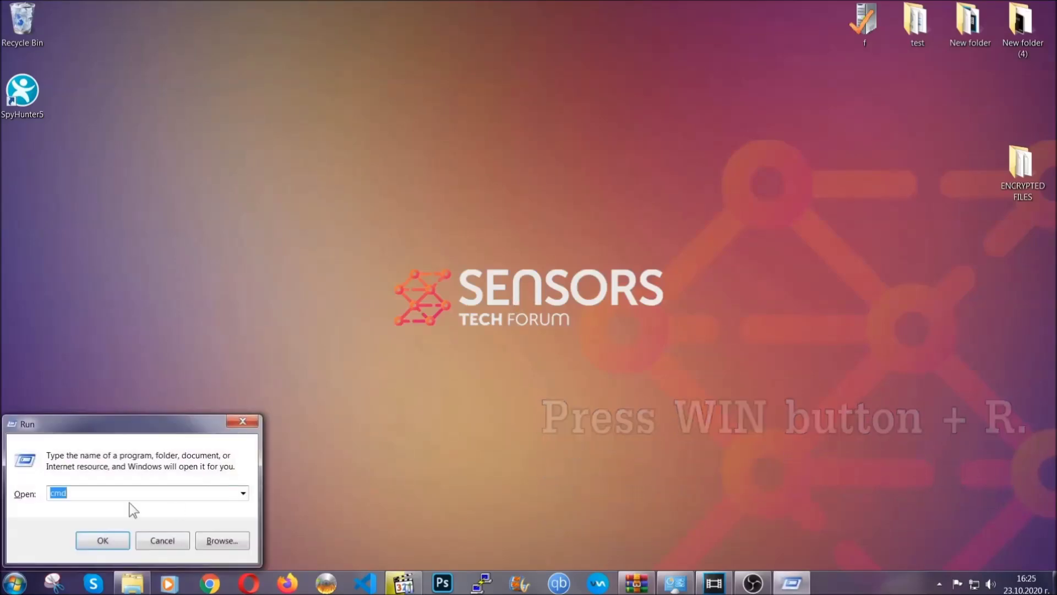
Step: Replace cmd with REGEDIT in Run to launch Registry Editor, then choose File > Export
click(100, 500)
drag(99, 500, 13, 497)
text(REGEDIT)
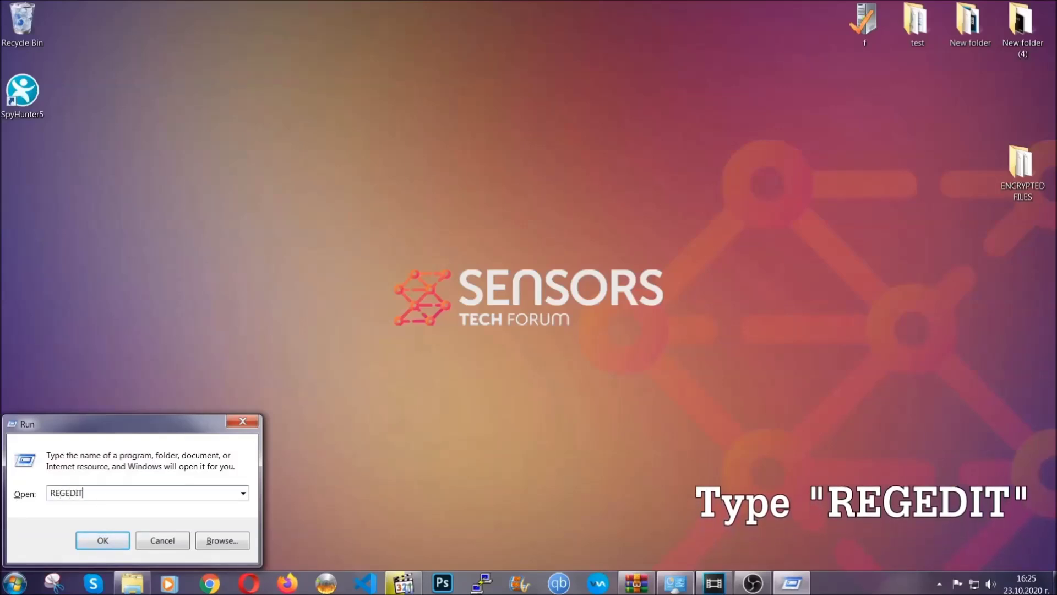
click(91, 538)
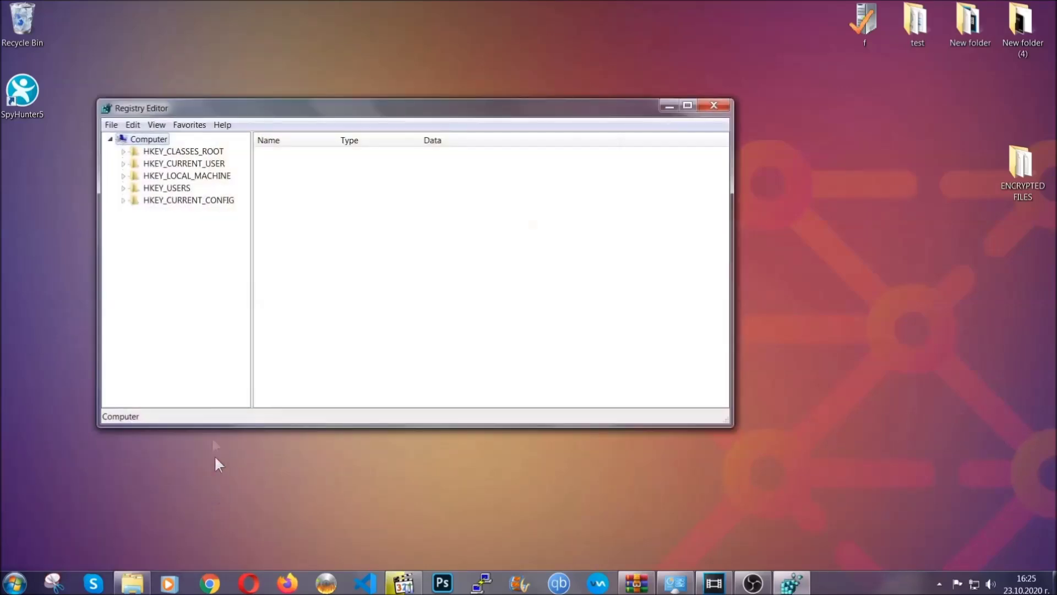
click(111, 125)
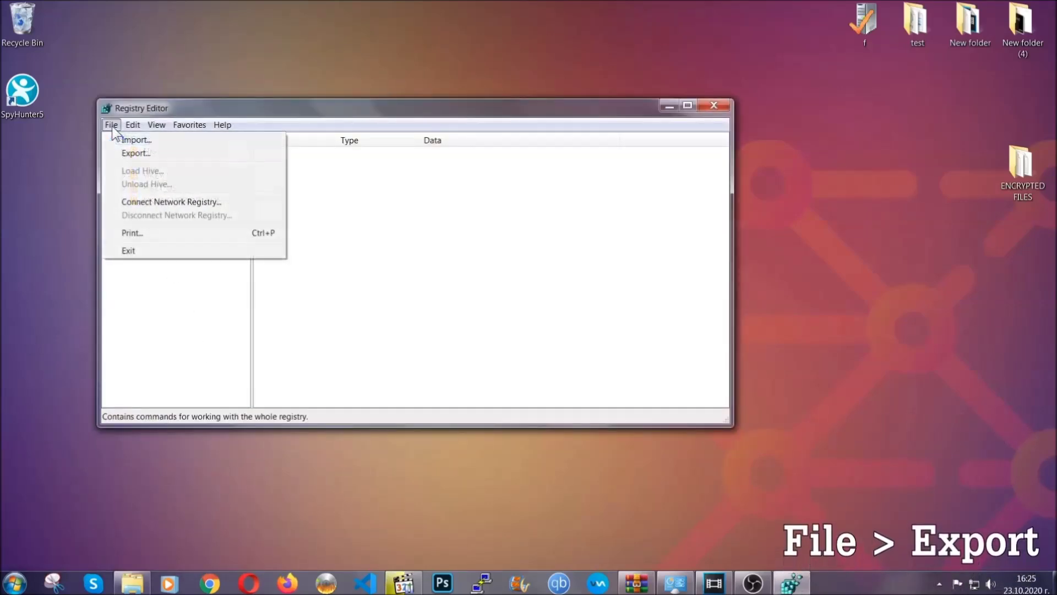
click(137, 152)
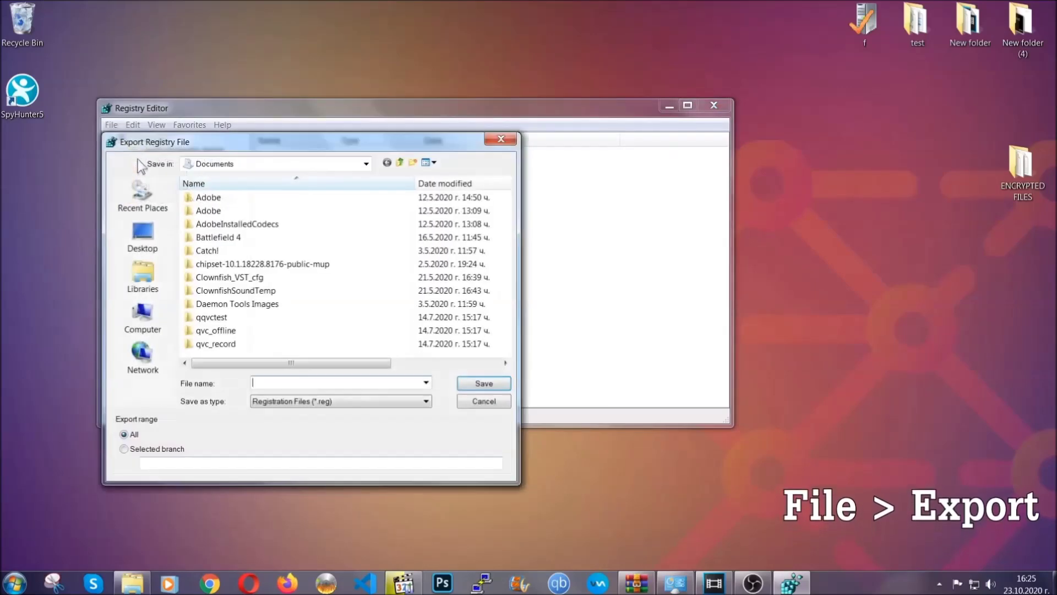
Step: Save the registry export as BACKUP on the Desktop and reposition the Registry Editor window
click(139, 236)
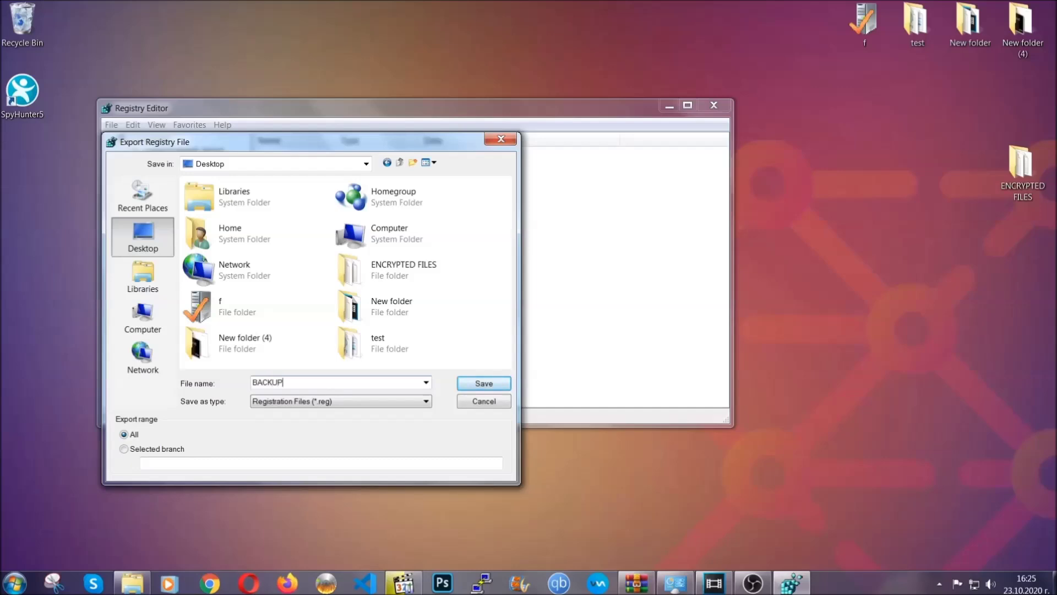
click(477, 385)
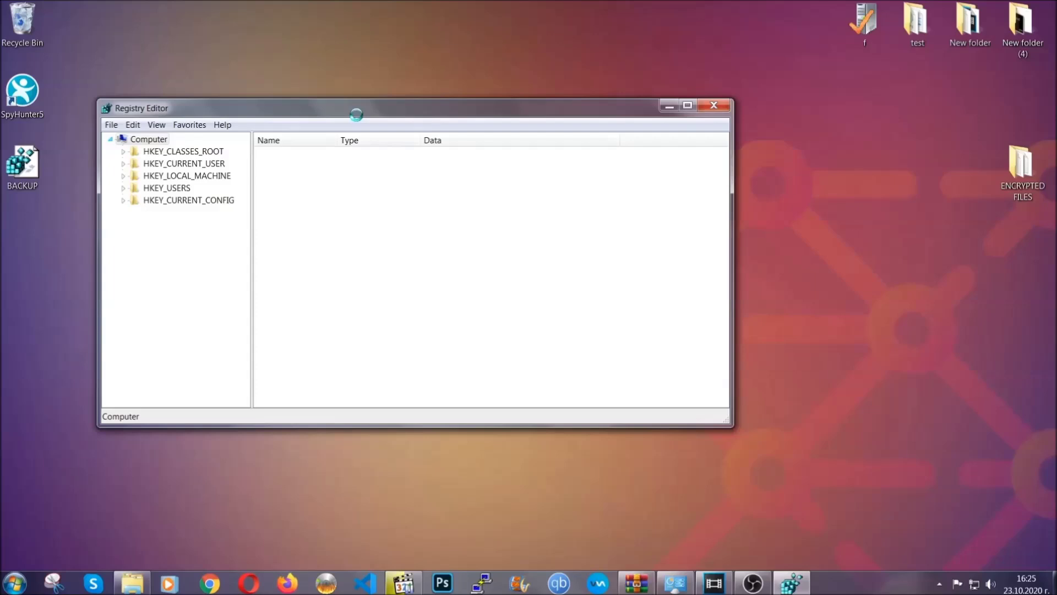
drag(356, 114, 460, 148)
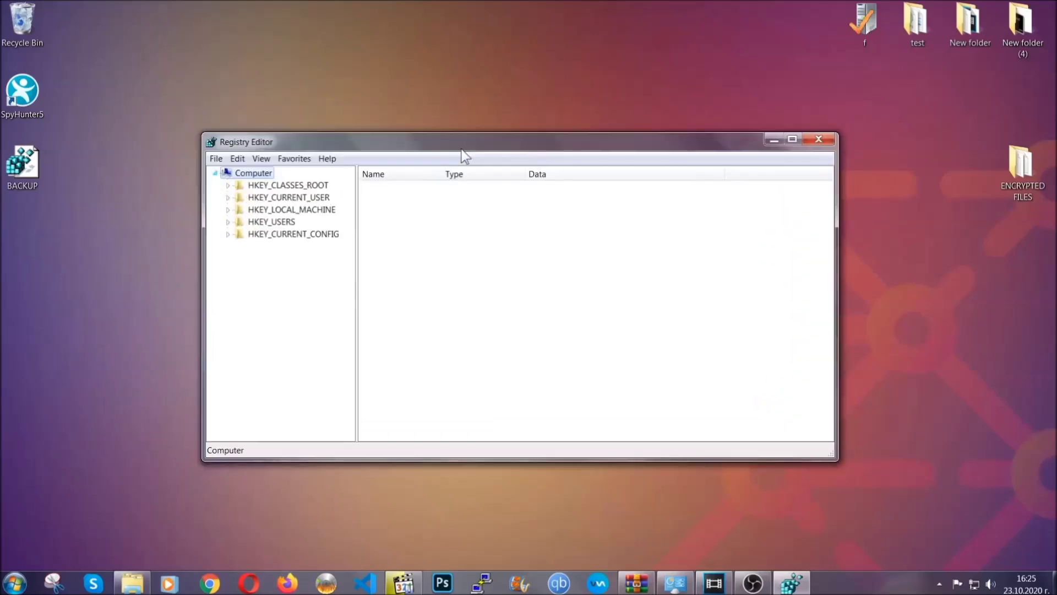
click(216, 159)
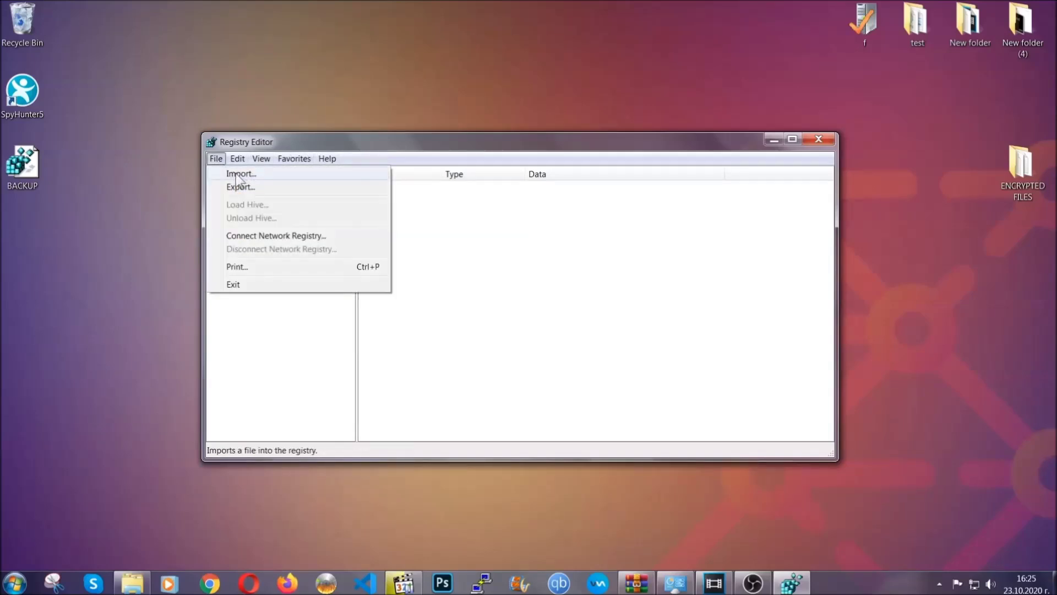
click(217, 159)
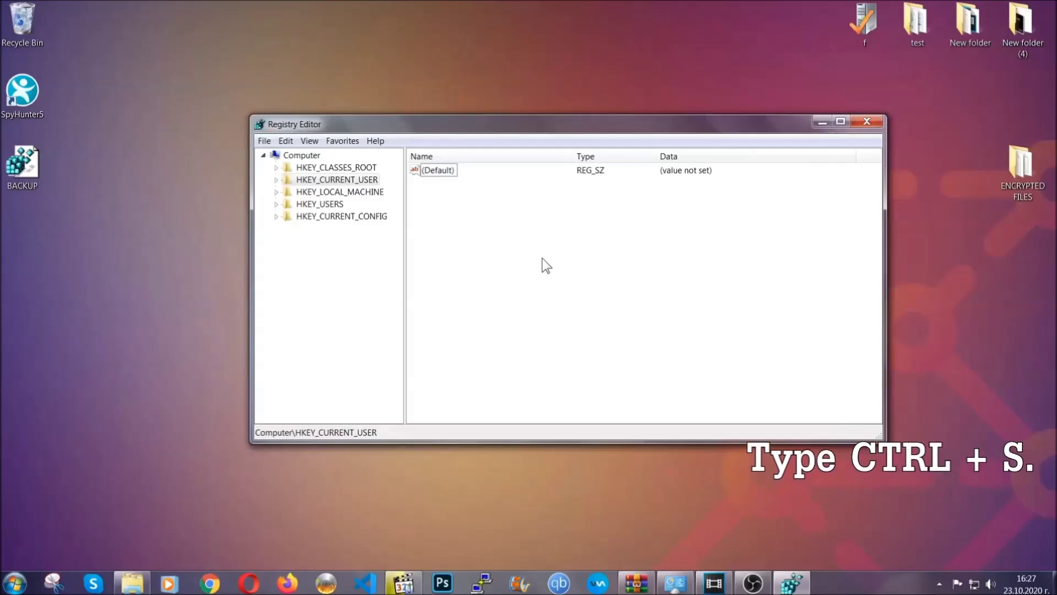
Step: Search the registry for RunOnce, then open the CurrentVersion Run key listing THE VIRUS
key(ctrl+f)
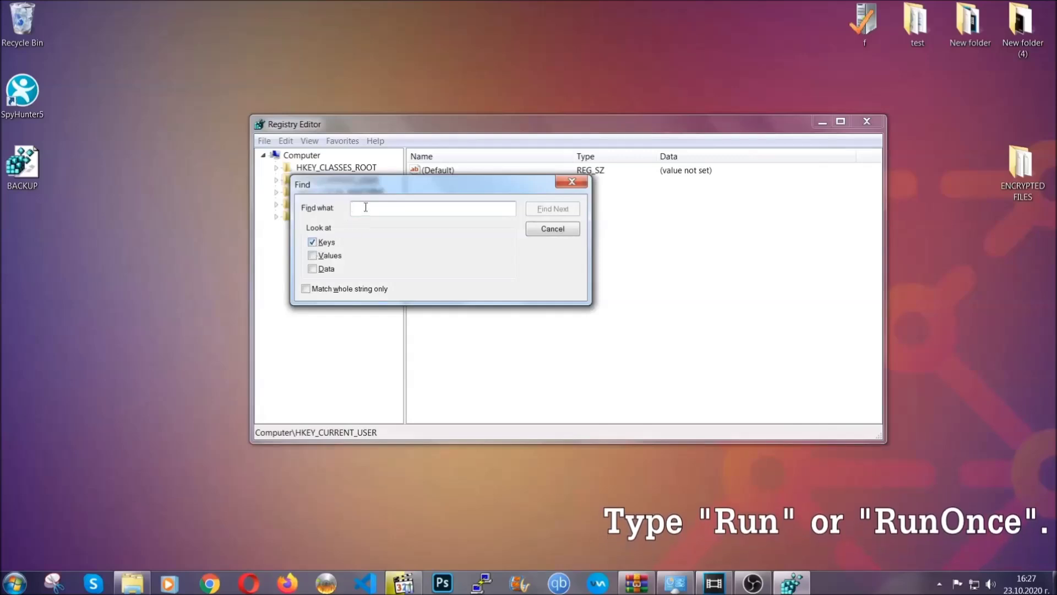
text(RunO)
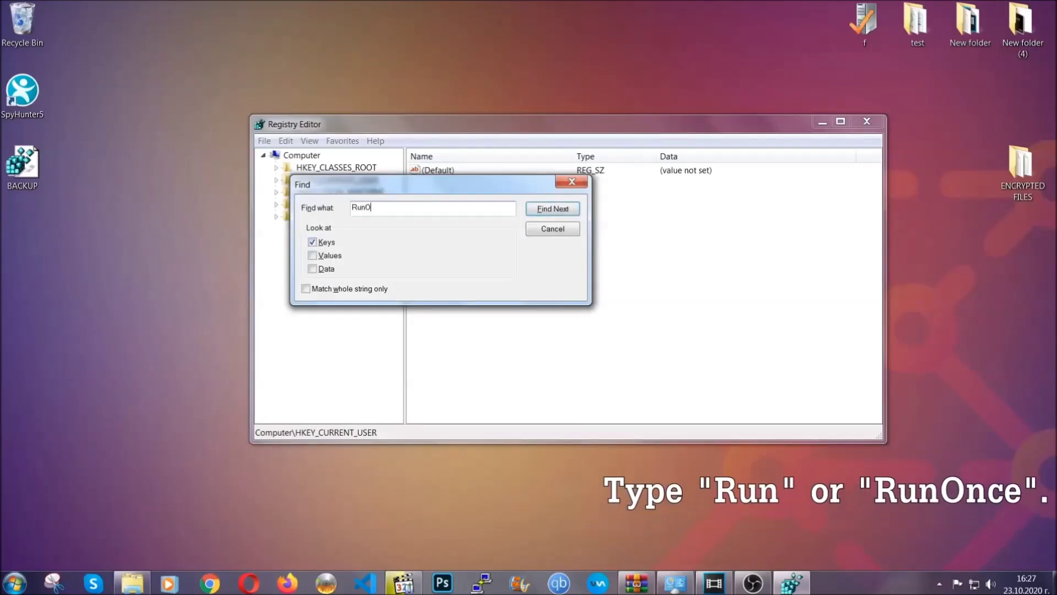
text(nce)
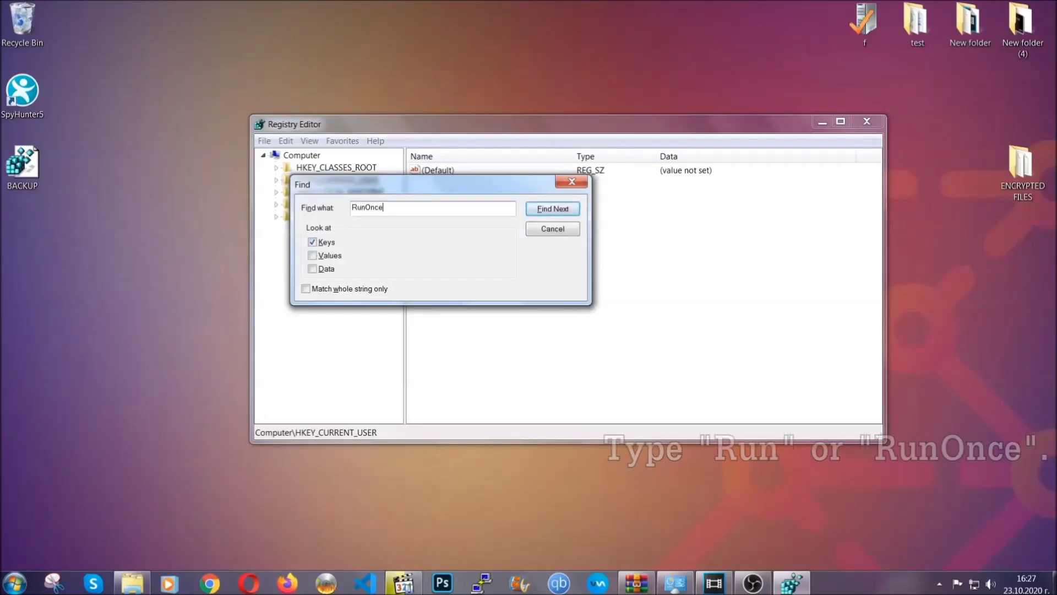
click(564, 211)
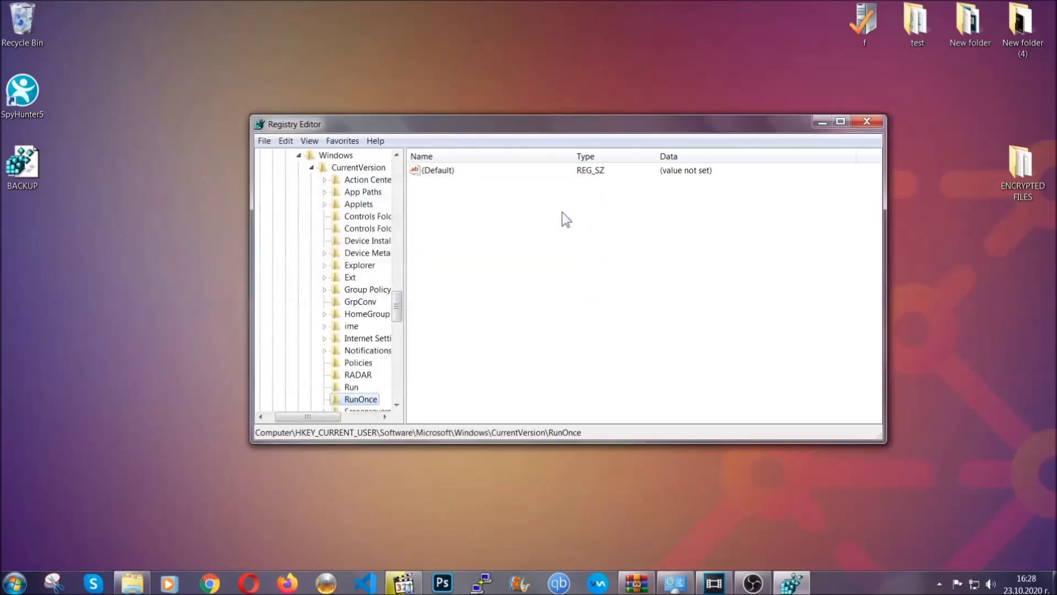
drag(402, 298, 398, 316)
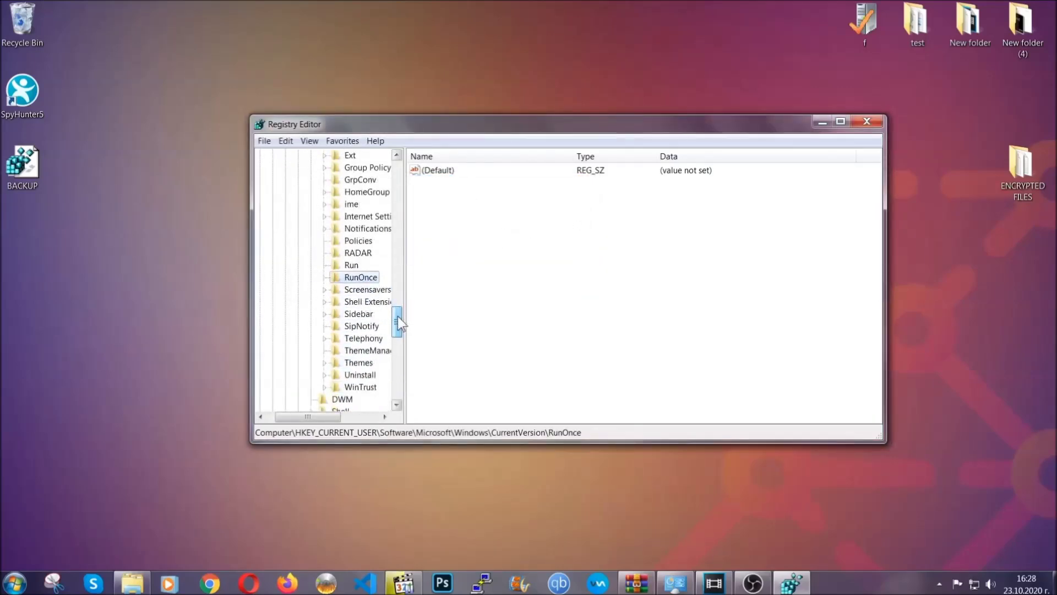
click(351, 264)
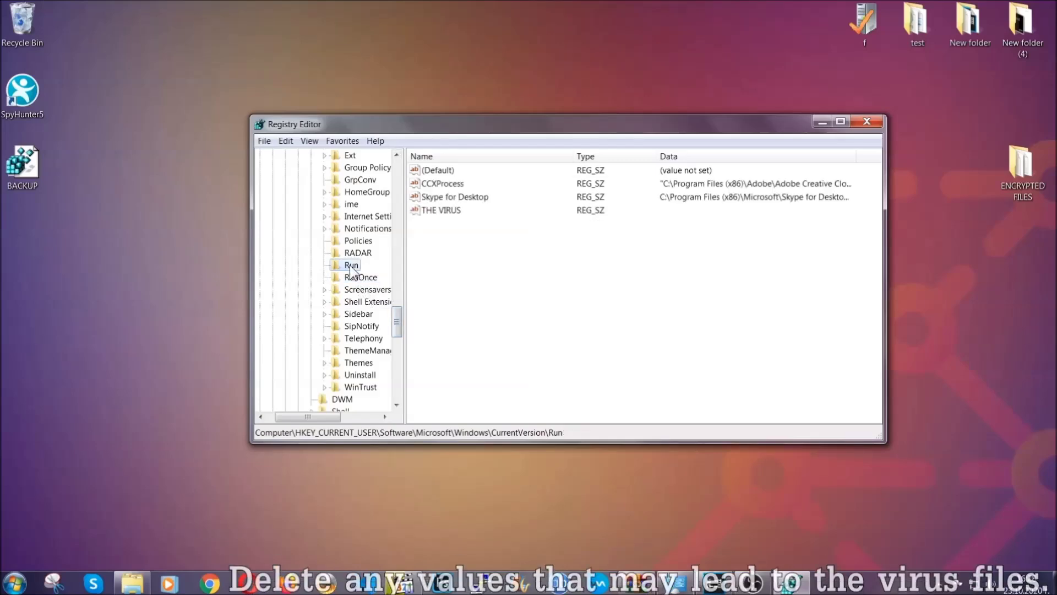
Step: Delete THE VIRUS value from the Run key, confirming the deletion
click(434, 211)
right_click(434, 212)
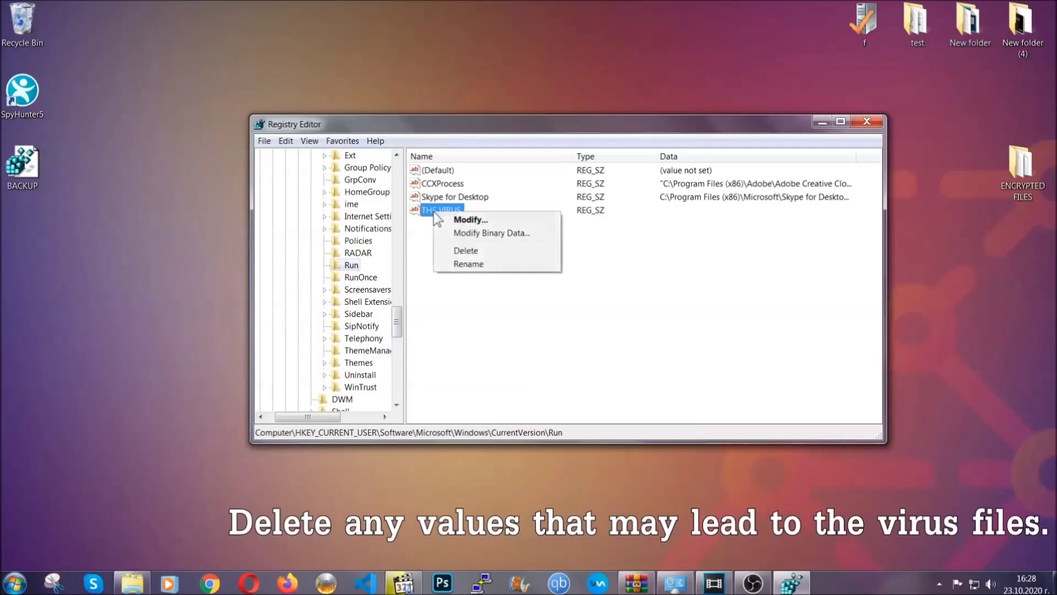
click(454, 251)
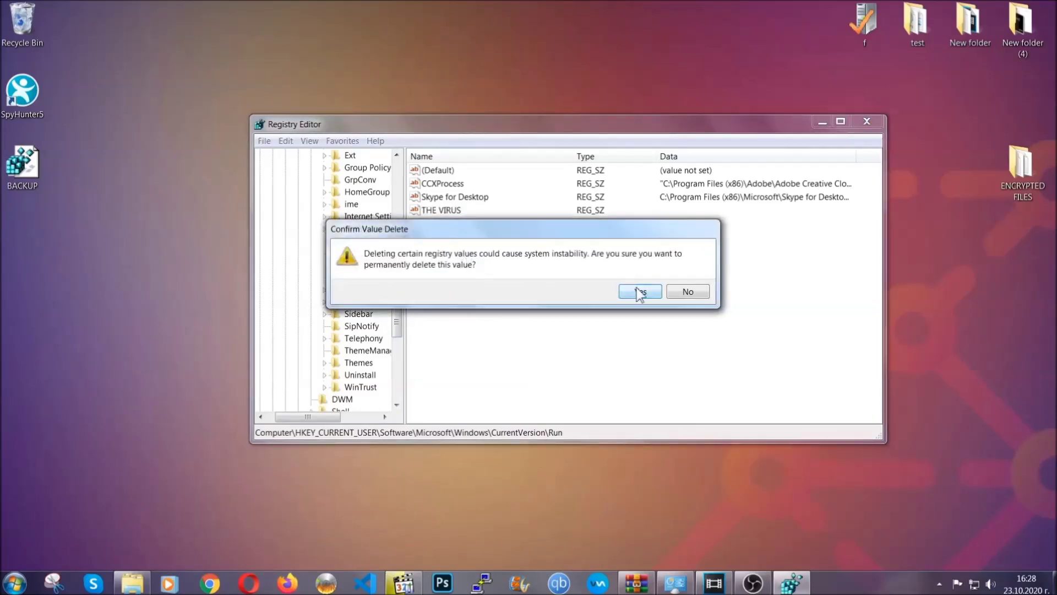
click(640, 292)
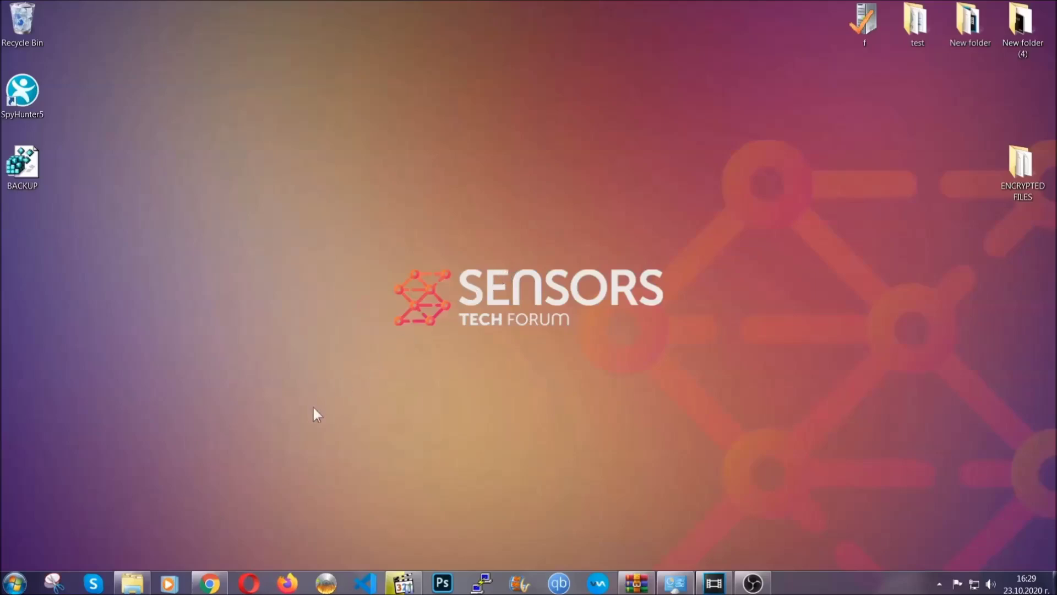
Step: Return to the recovery article in Chrome and expand Method 2 - Restore Data via Windows Backup
click(210, 583)
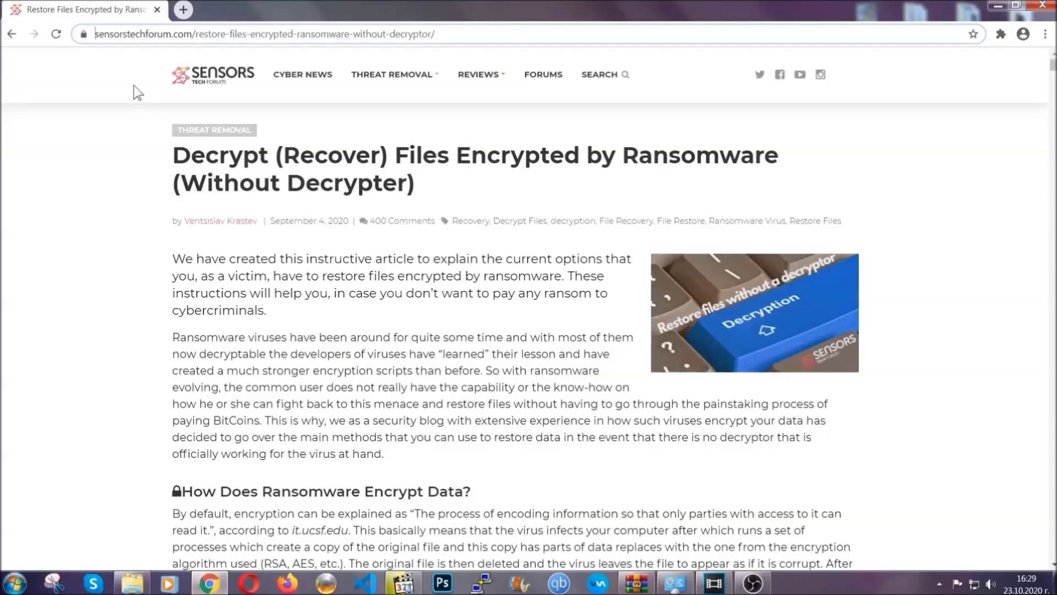
drag(96, 34, 477, 39)
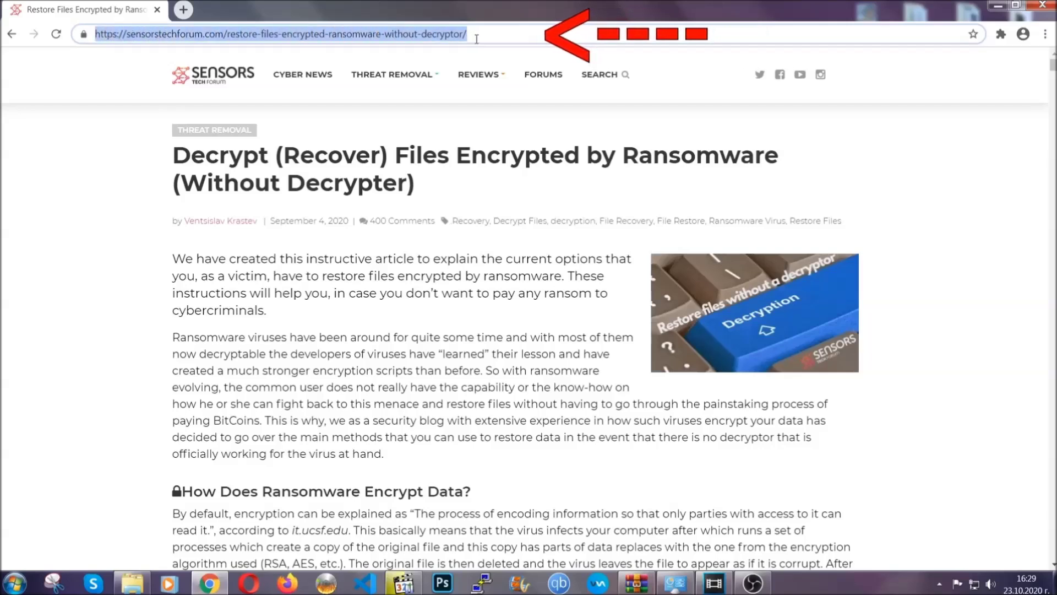
mouse_move(478, 104)
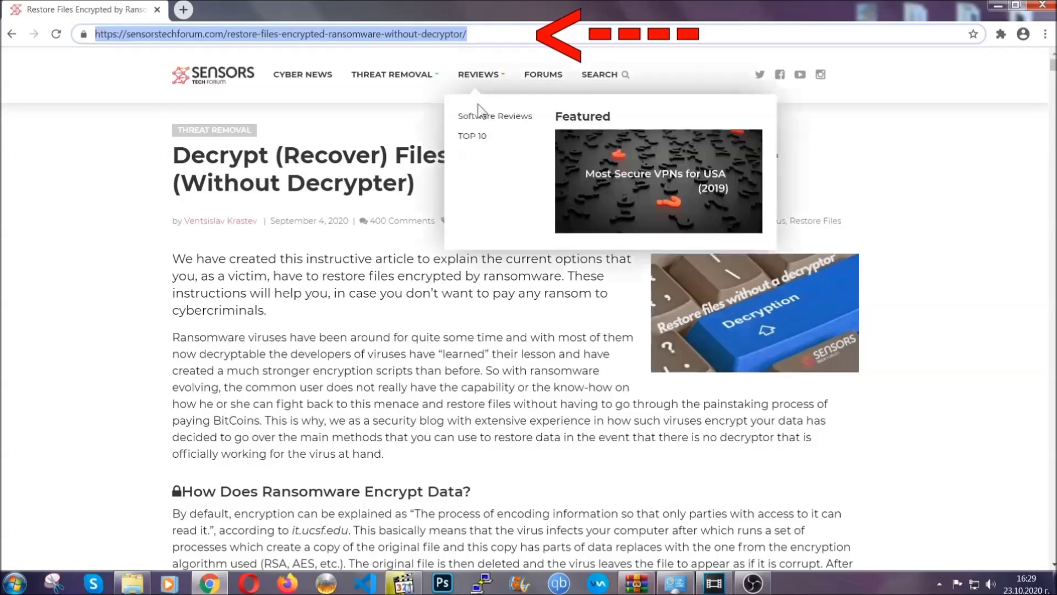
scroll(544, 300, down, 5)
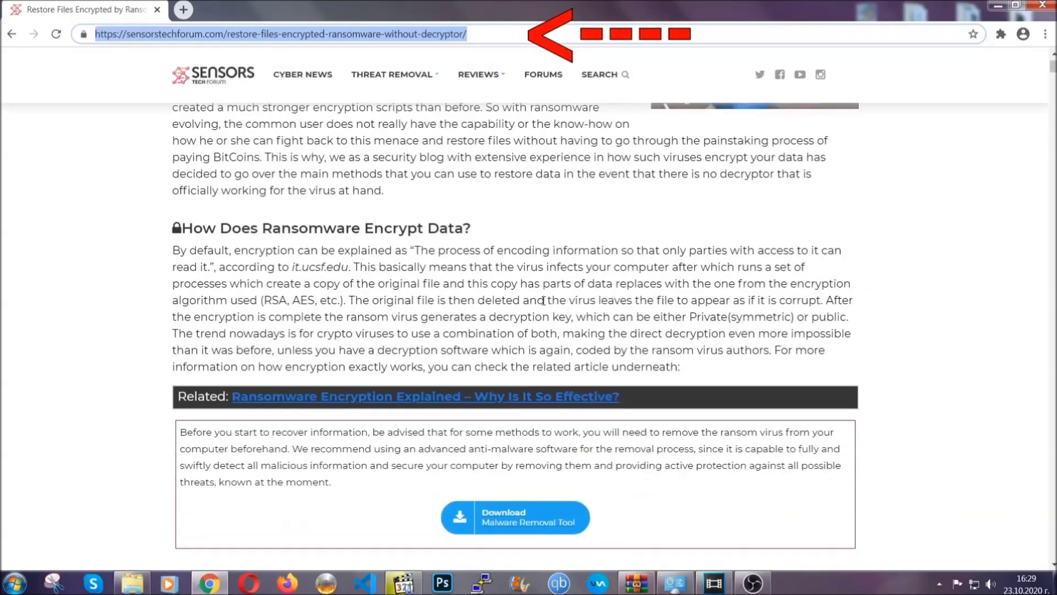
scroll(544, 301, down, 6)
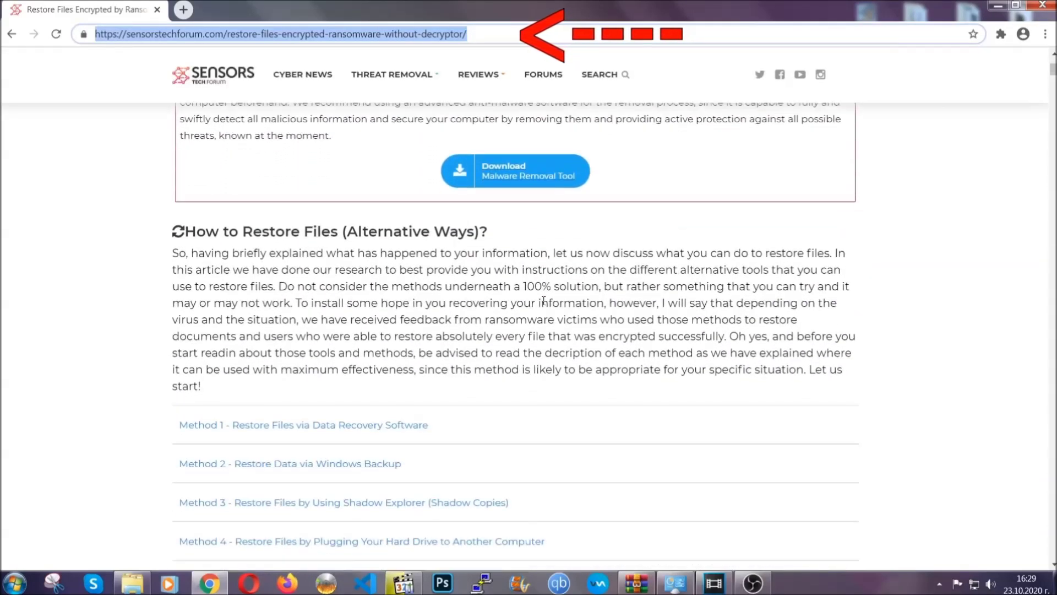
scroll(543, 300, down, 4)
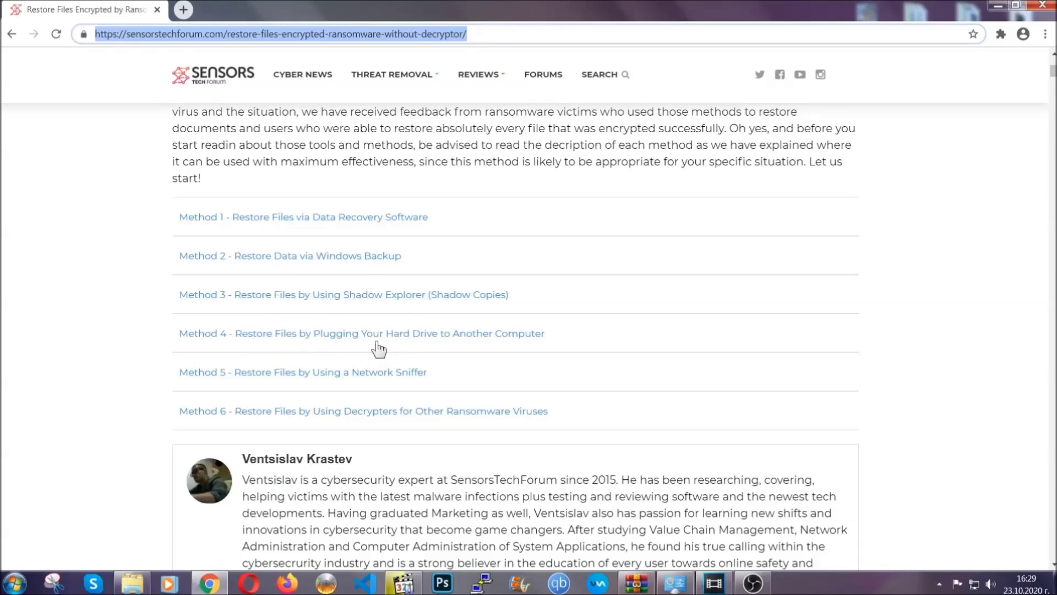
click(329, 256)
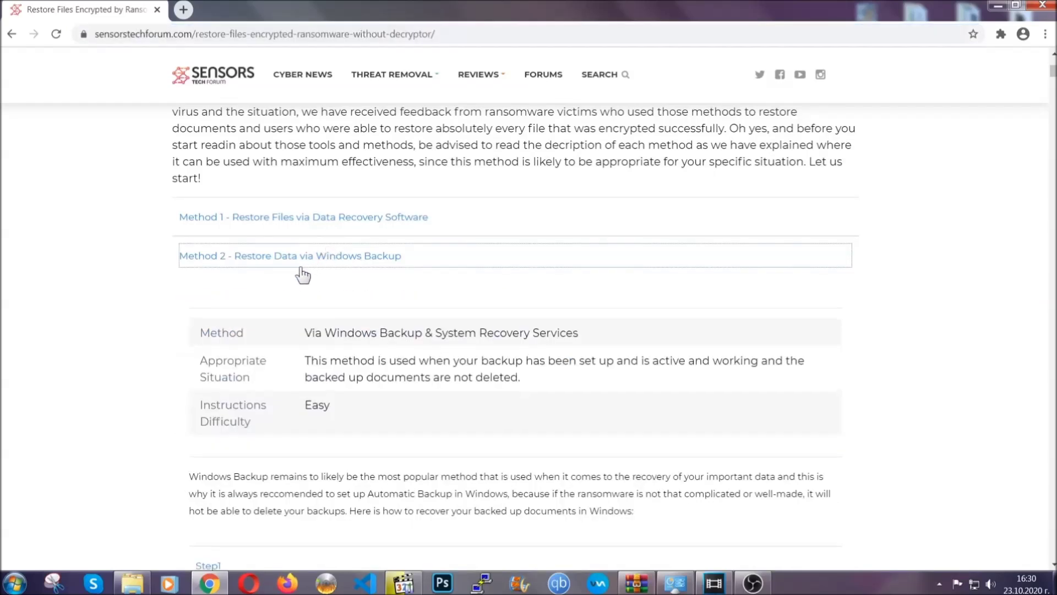
Step: Highlight the Method 2 details table text, then clear the selection
drag(316, 315, 372, 411)
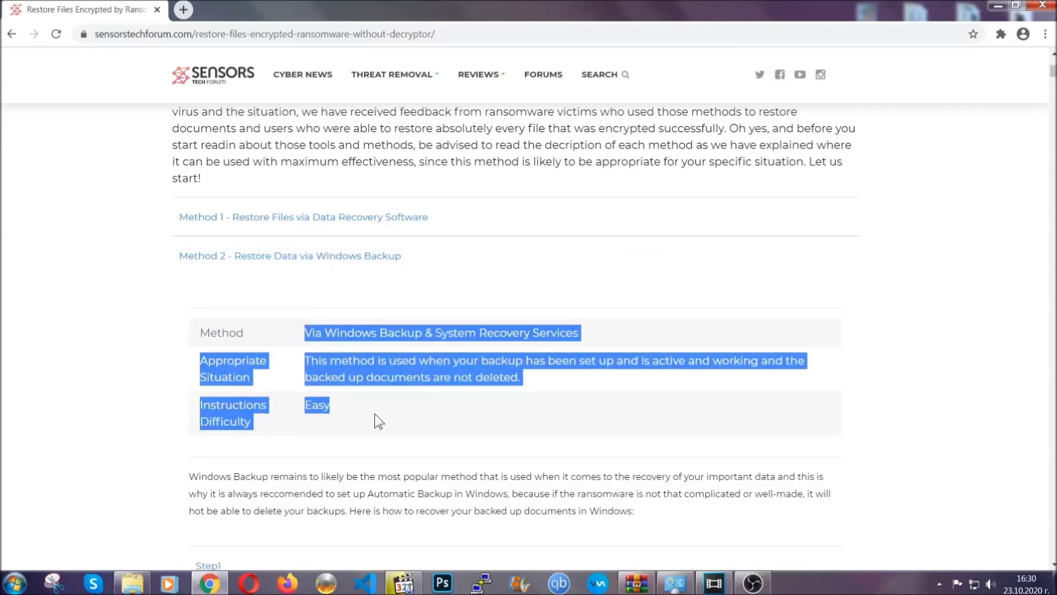
click(374, 414)
scroll(378, 411, down, 4)
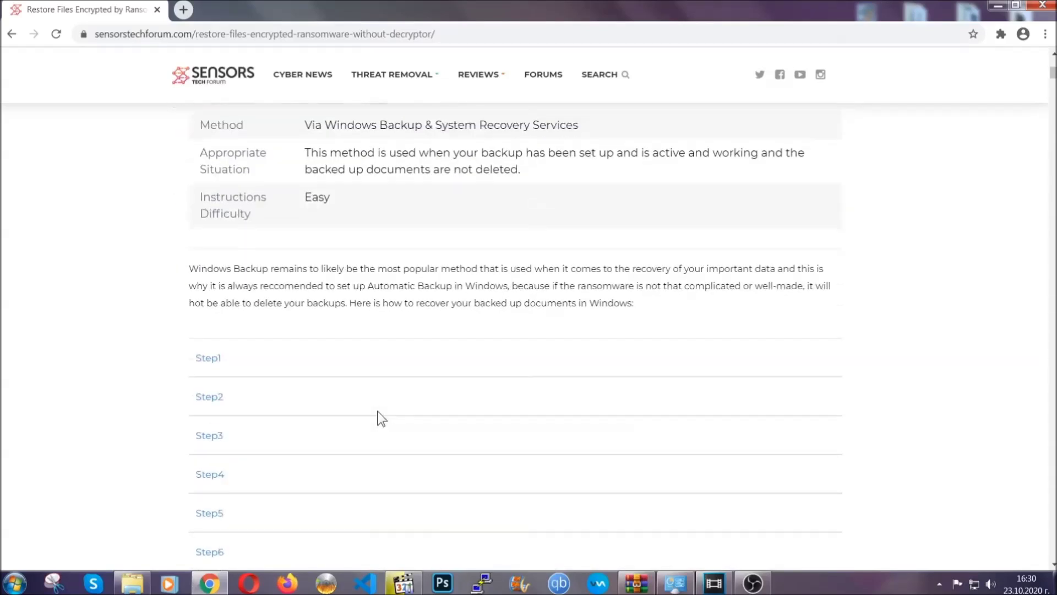
scroll(378, 411, down, 1)
Step: Expand the Step1, Step2 and Step3 instructions of the Windows Backup method
click(216, 289)
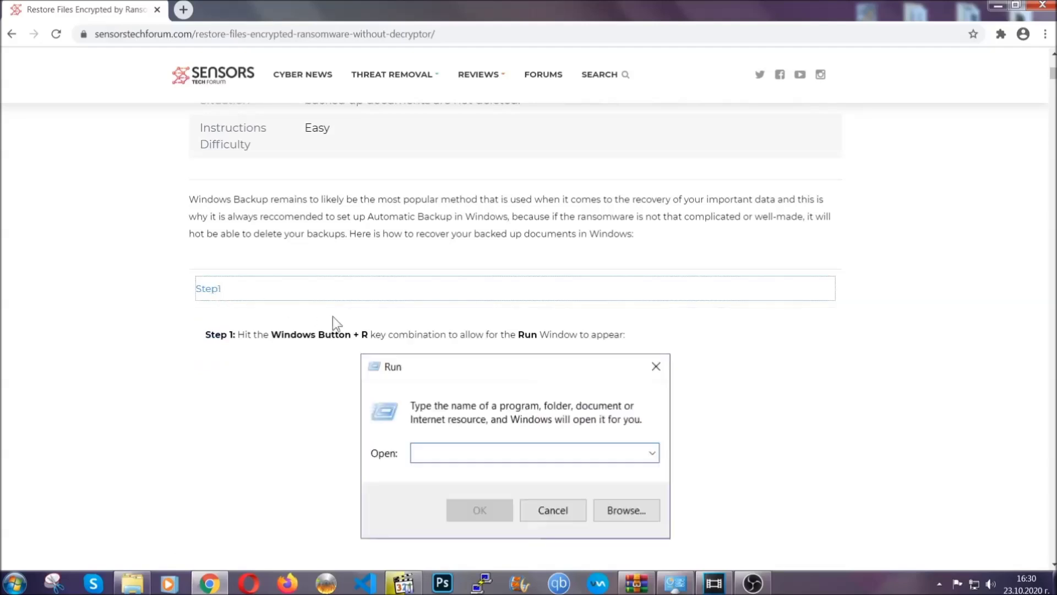
scroll(495, 341, down, 4)
click(248, 347)
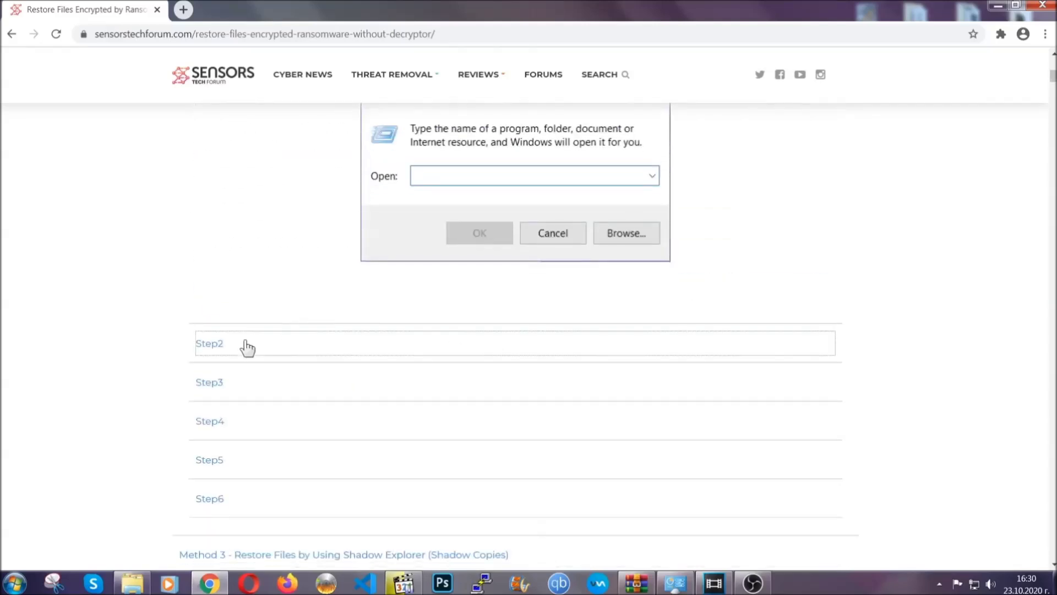
scroll(457, 352, down, 4)
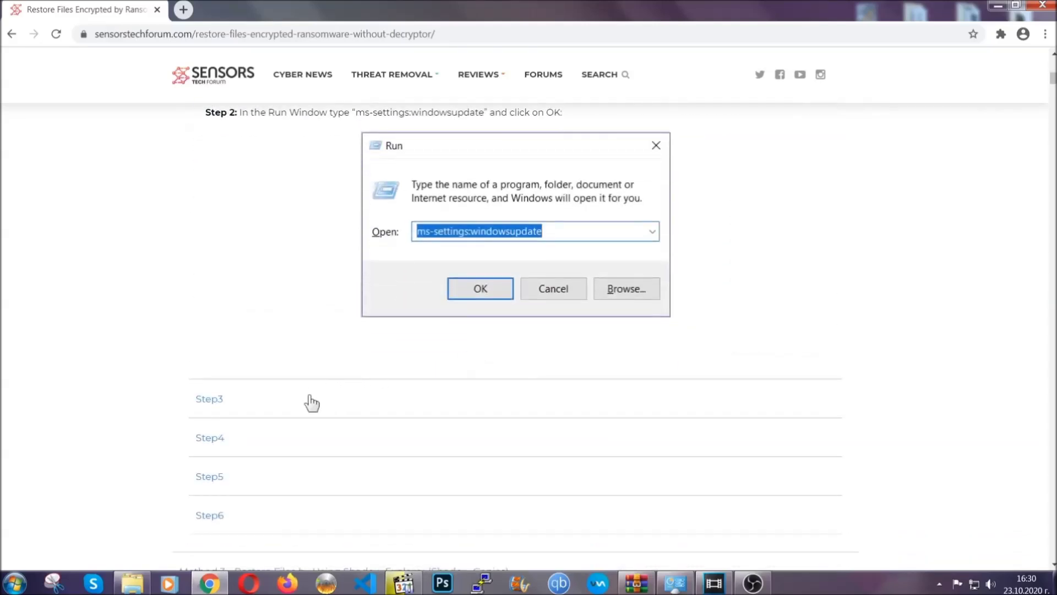
click(311, 403)
Step: Read through the expanded steps, then minimize the browser to show the desktop
scroll(467, 374, down, 3)
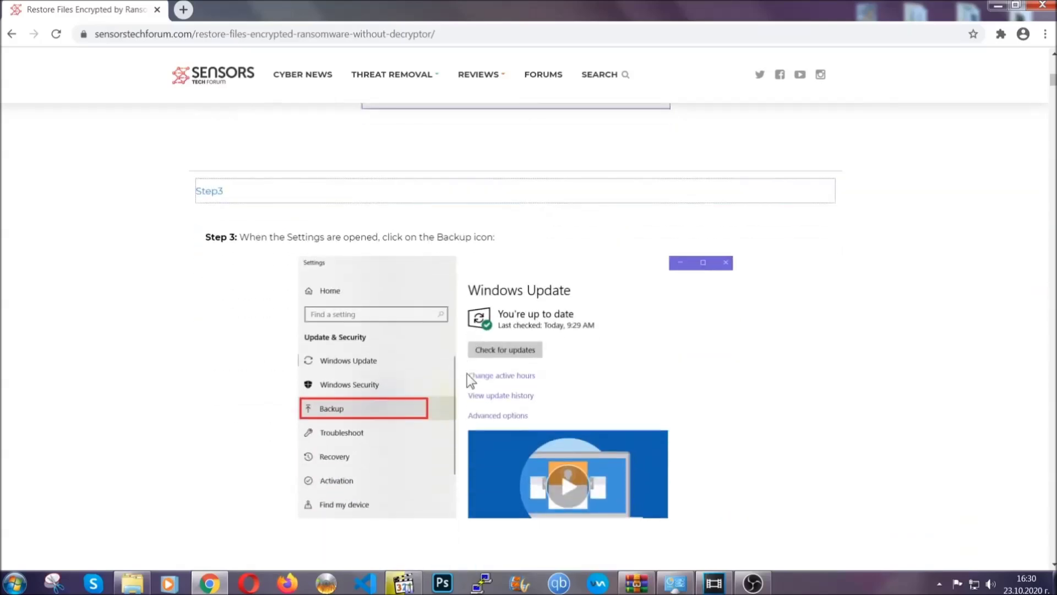
scroll(465, 374, down, 2)
scroll(464, 377, down, 2)
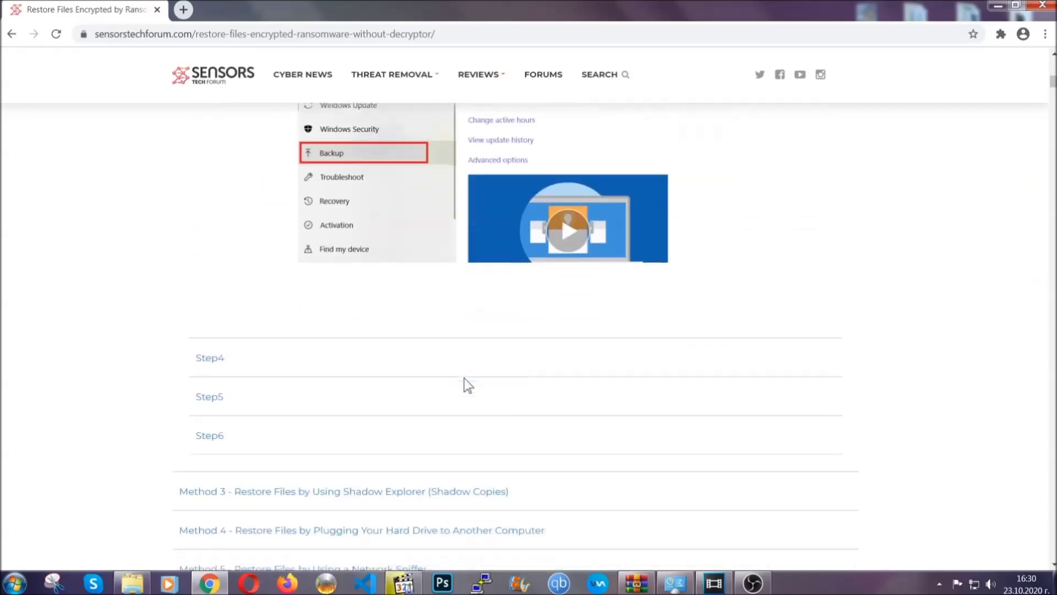
scroll(464, 377, down, 7)
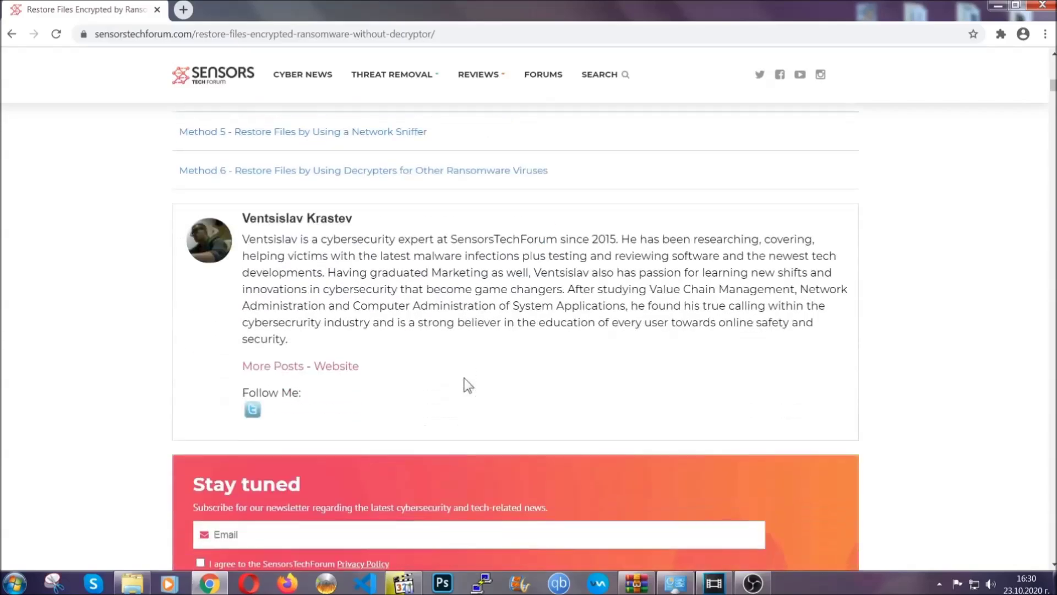
scroll(465, 380, up, 20)
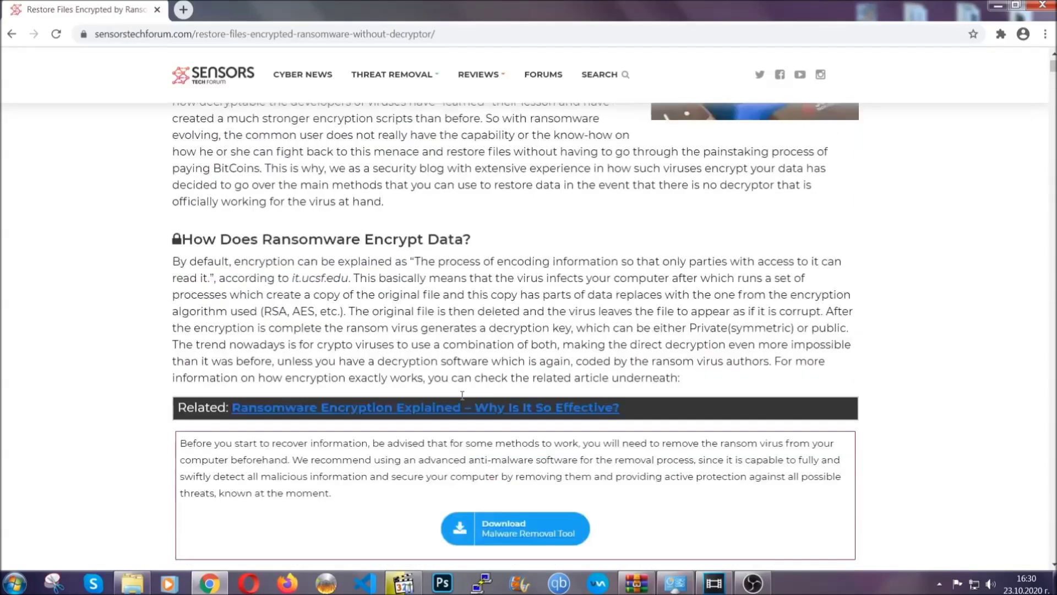
scroll(462, 395, up, 5)
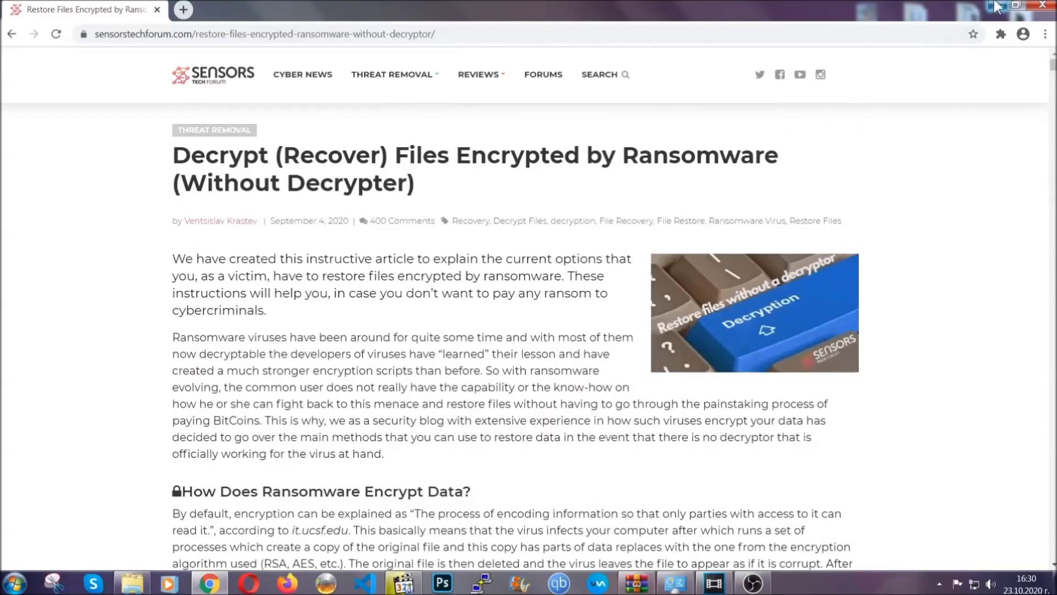
click(997, 5)
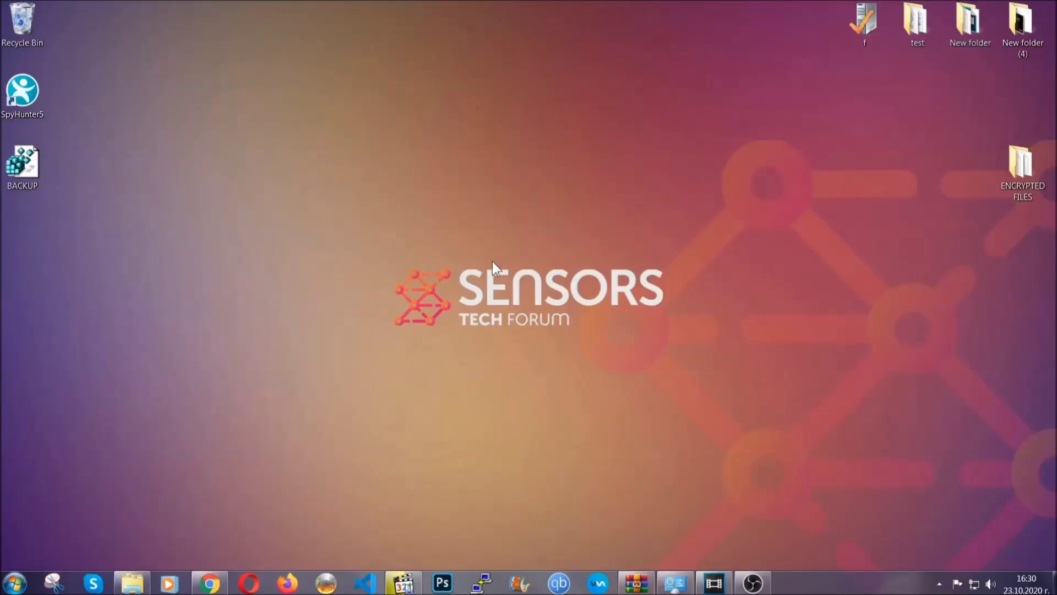